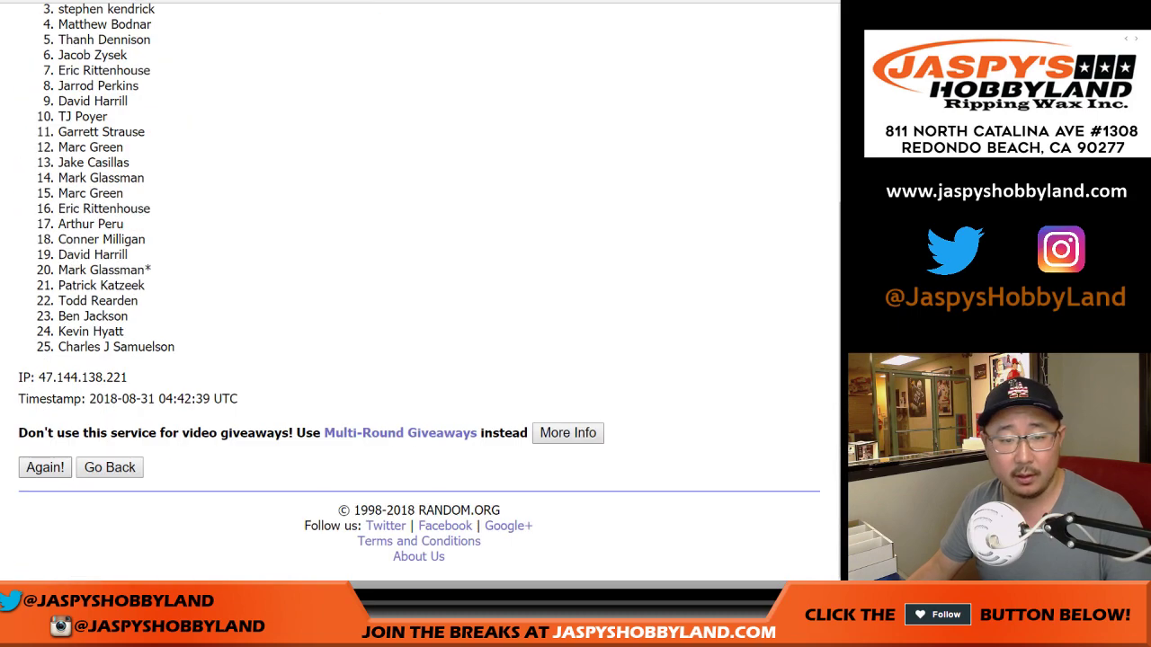
Reshuffle the participant names in RANDOM.ORG until seven randomizations are reached
click(44, 468)
scroll(419, 292, down, 3)
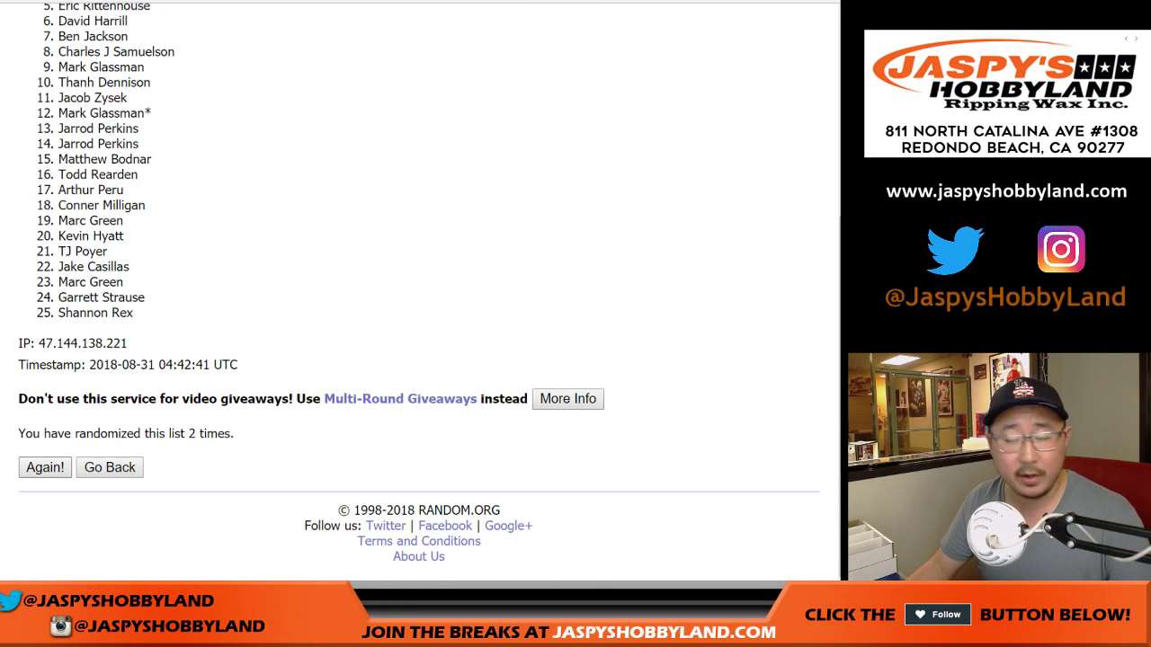
click(45, 468)
click(44, 468)
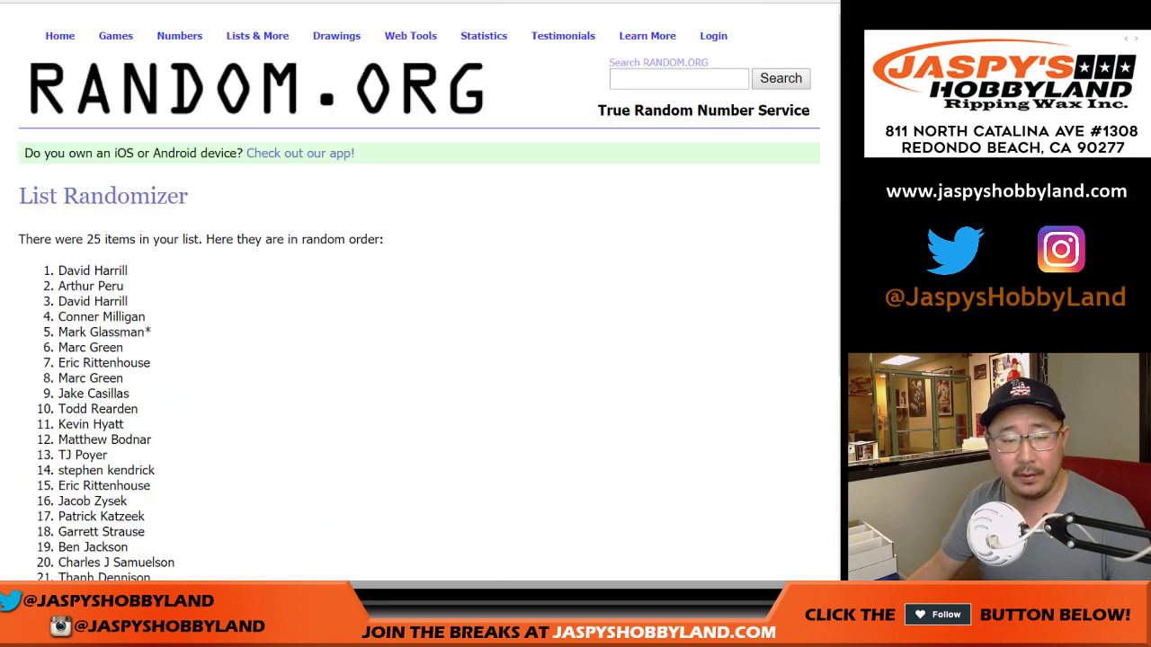
scroll(419, 360, down, 5)
click(44, 468)
click(44, 468)
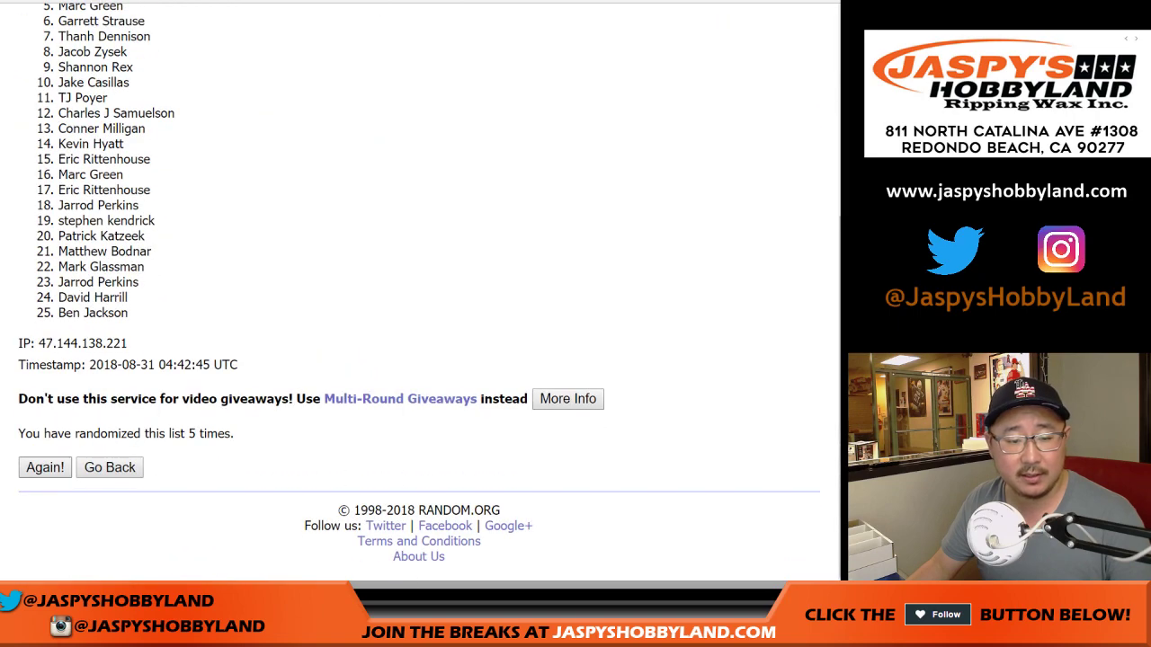
click(44, 468)
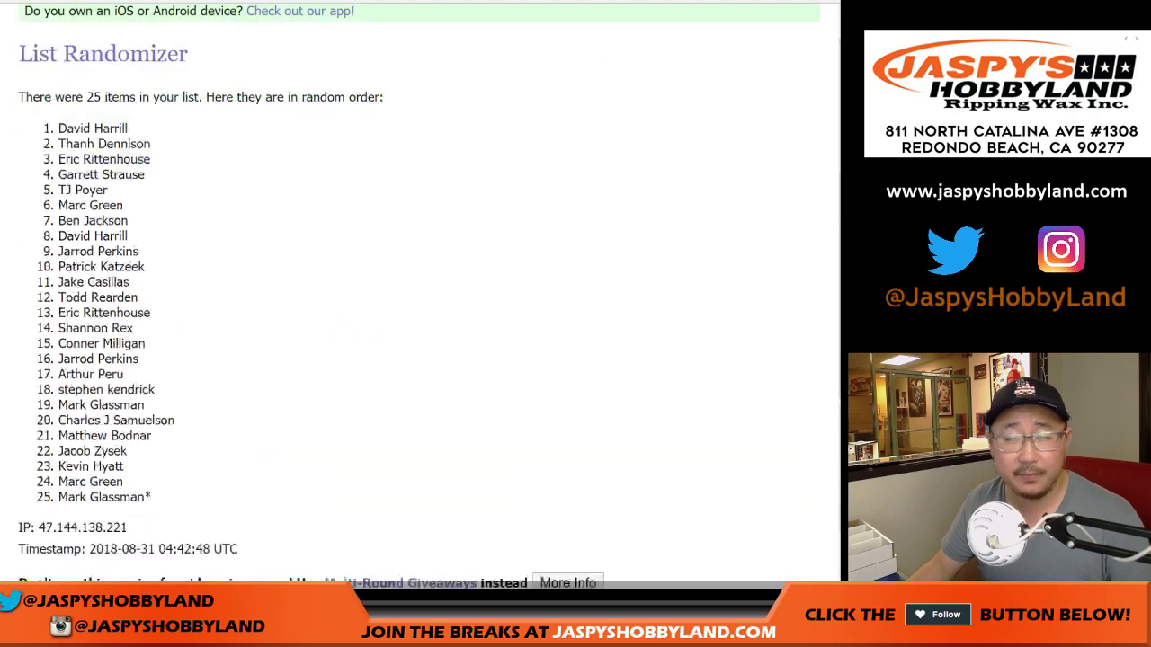
click(44, 468)
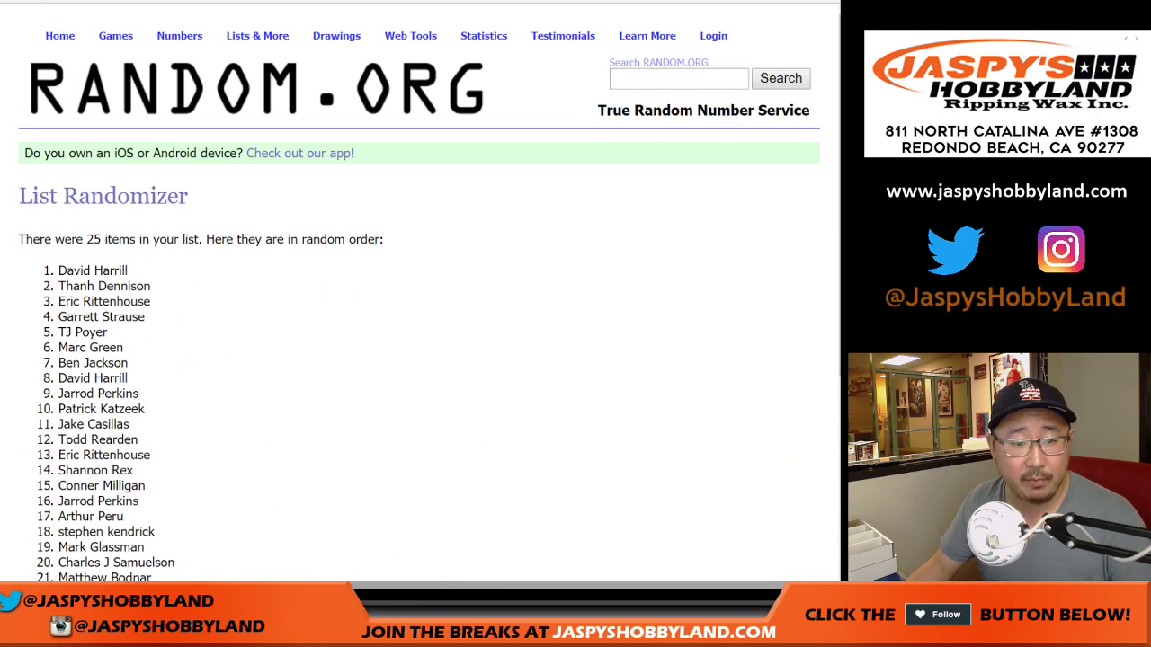
Copy the final 25-name order into column A of the sheet starting at A1
drag(56, 270, 153, 314)
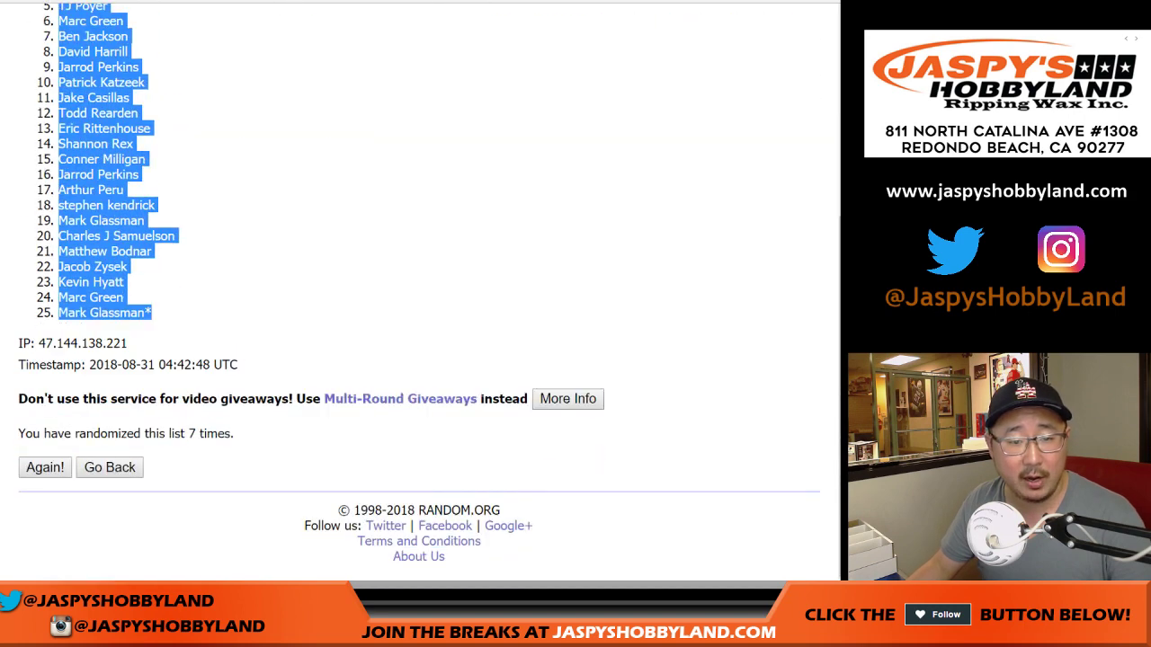
key(ctrl+Tab)
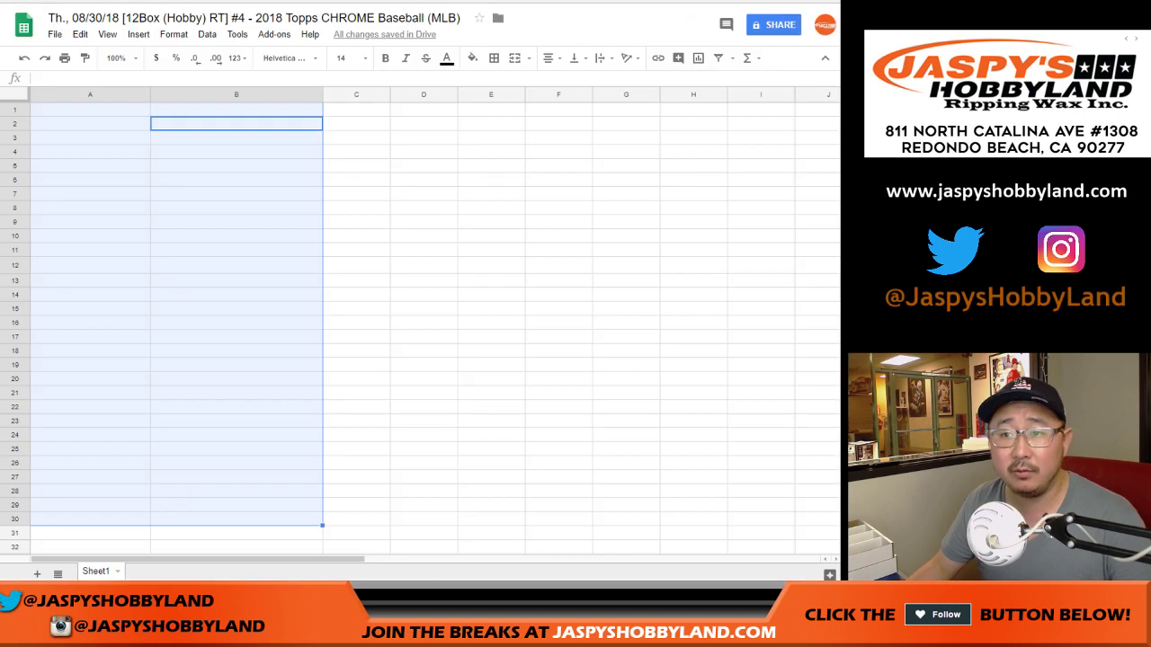
right_click(102, 109)
click(135, 156)
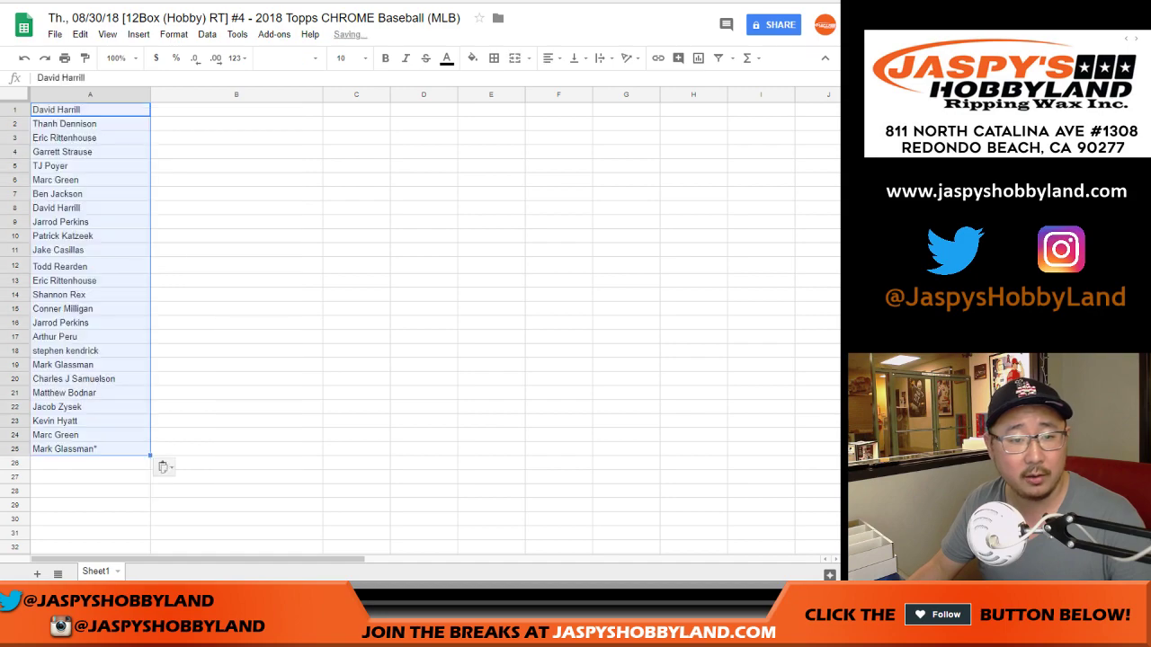
key(ctrl+Tab)
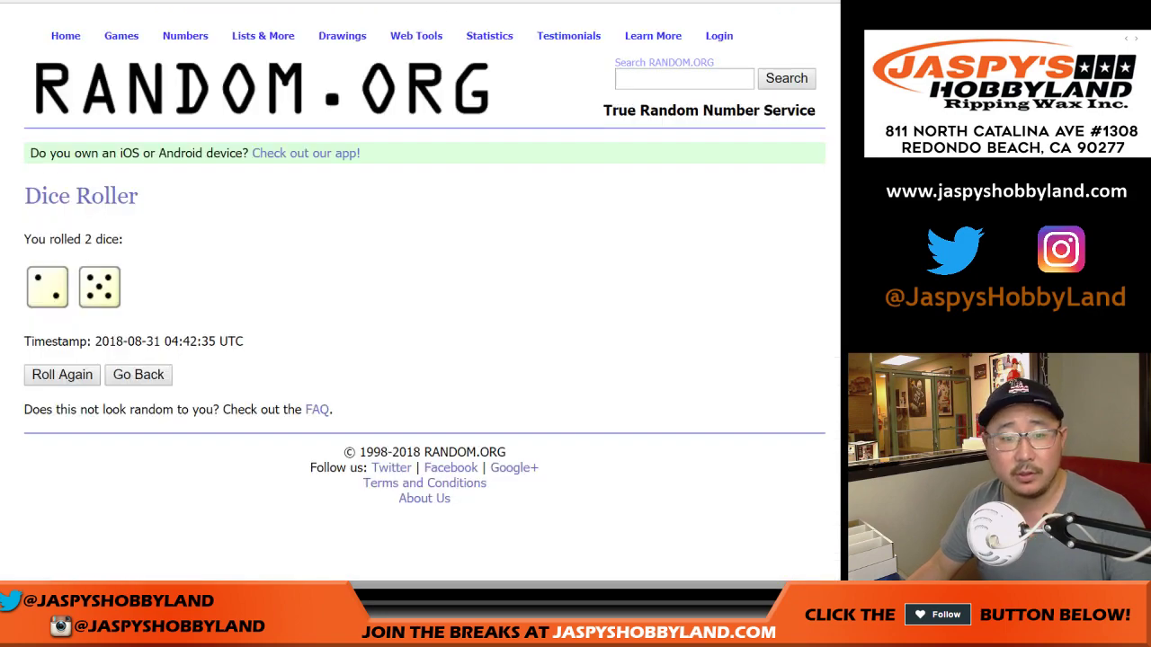
Randomize the 25 MLB team entries and re-randomize them six more times
key(ctrl+Tab)
scroll(422, 297, down, 1)
click(59, 467)
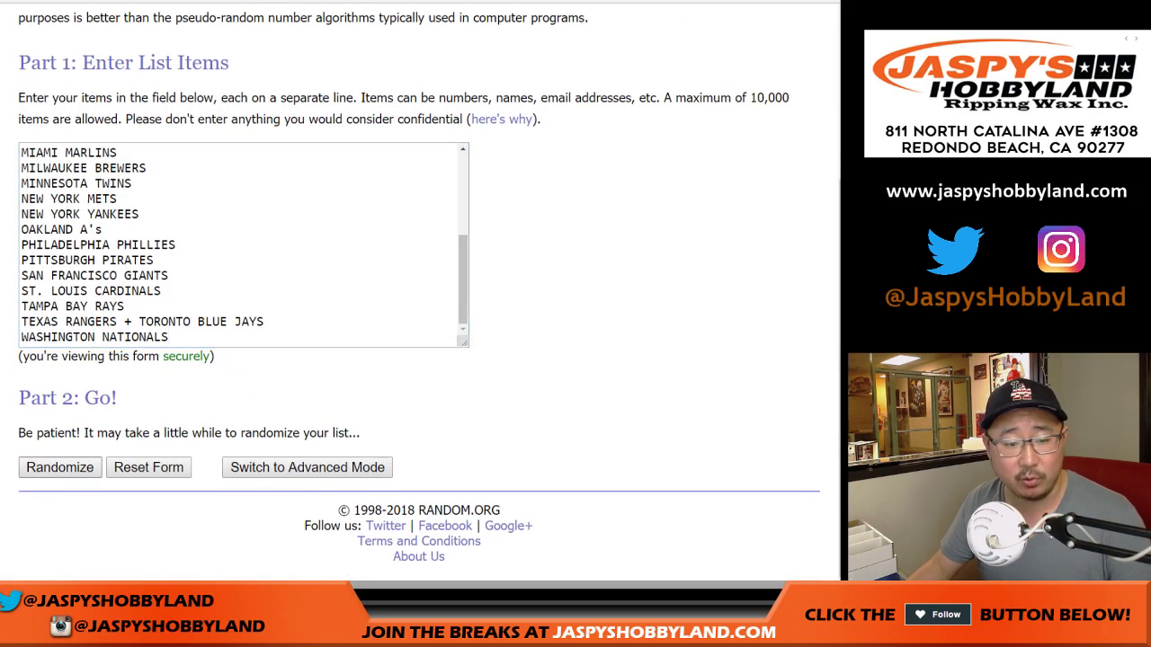
scroll(419, 296, down, 5)
key(Return)
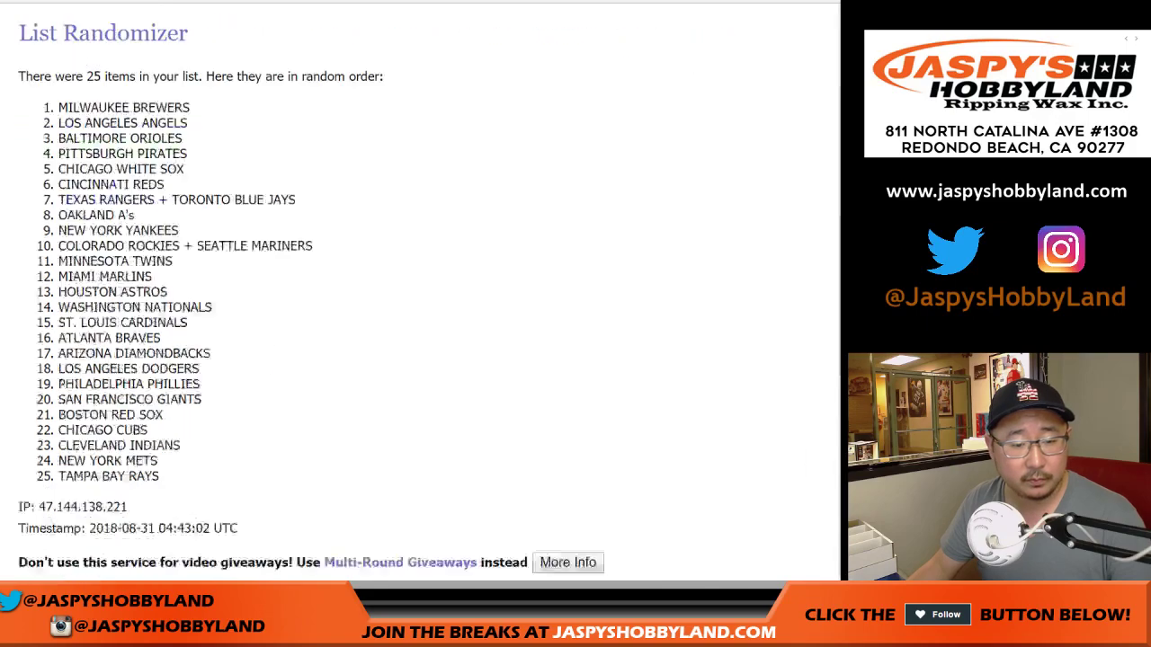
key(Return)
key(Return)
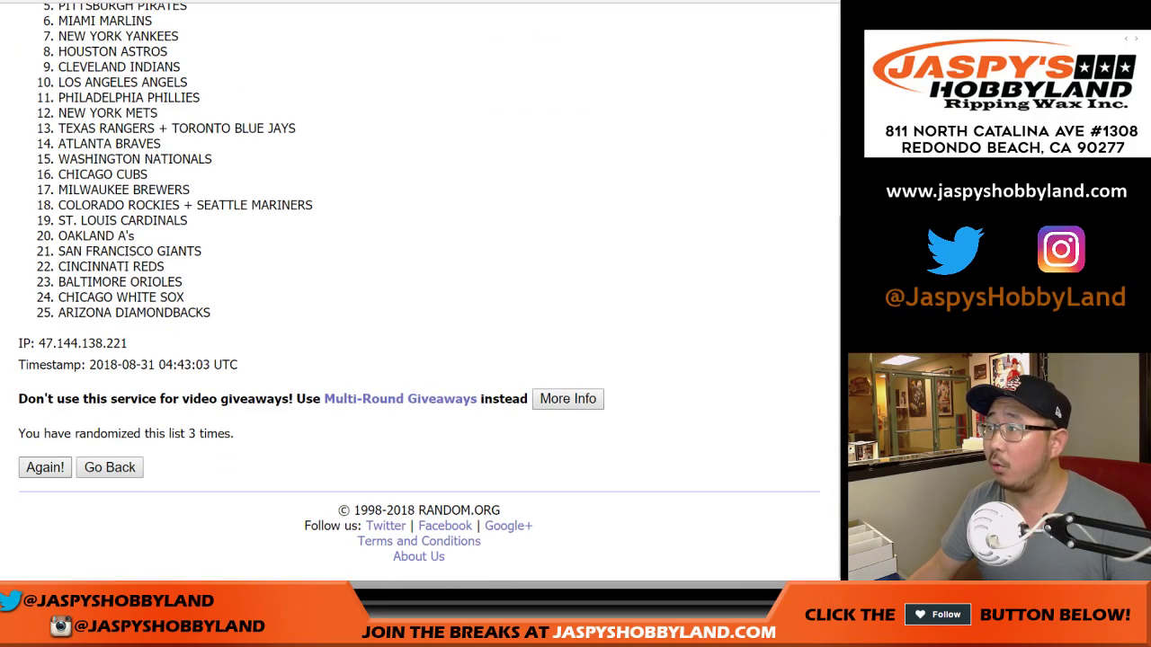
key(Return)
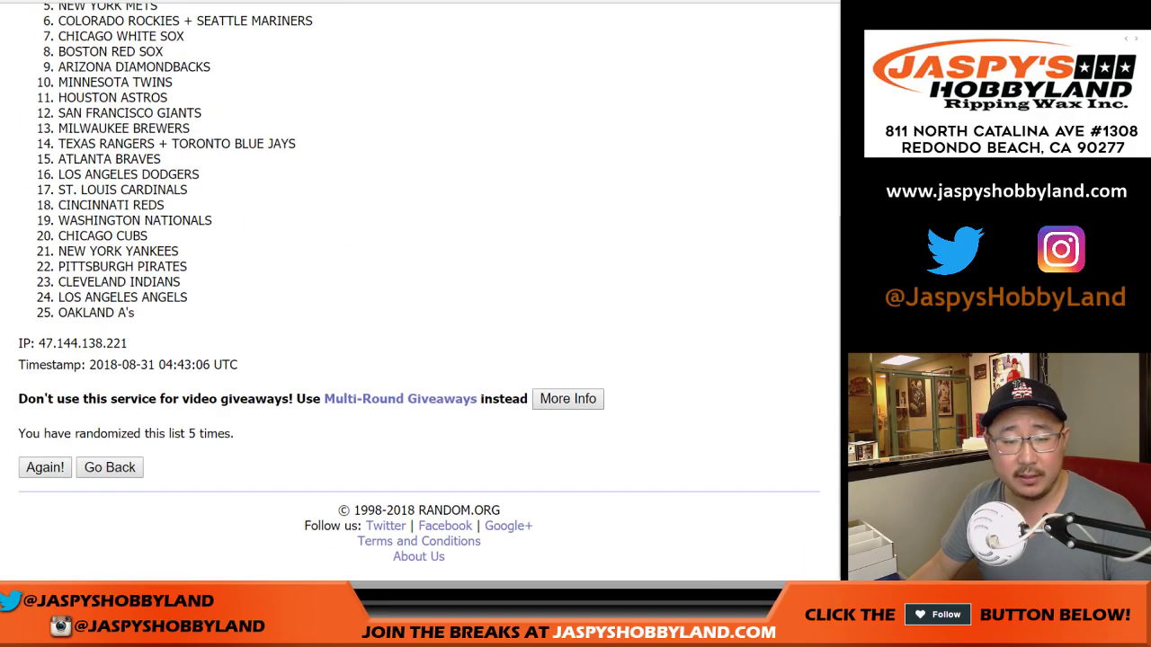
key(Return)
key(Return)
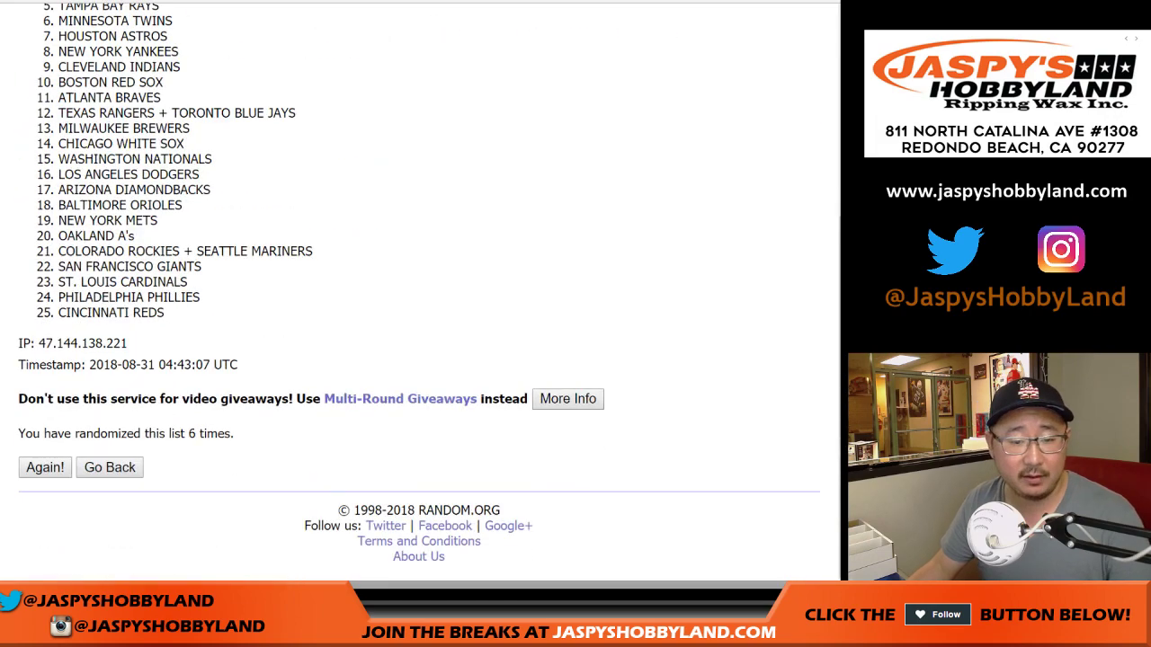
key(Return)
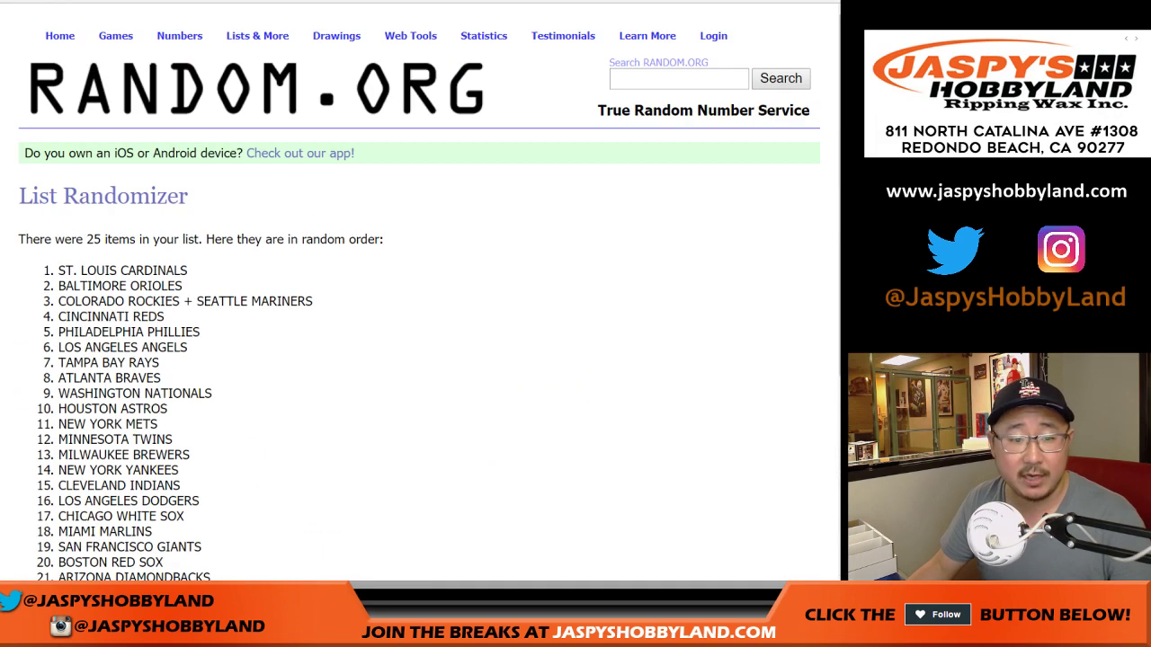
Select the final team order and bring up the paste menu on cell B1
drag(57, 268, 151, 313)
key(ctrl+c)
scroll(151, 313, up, 3)
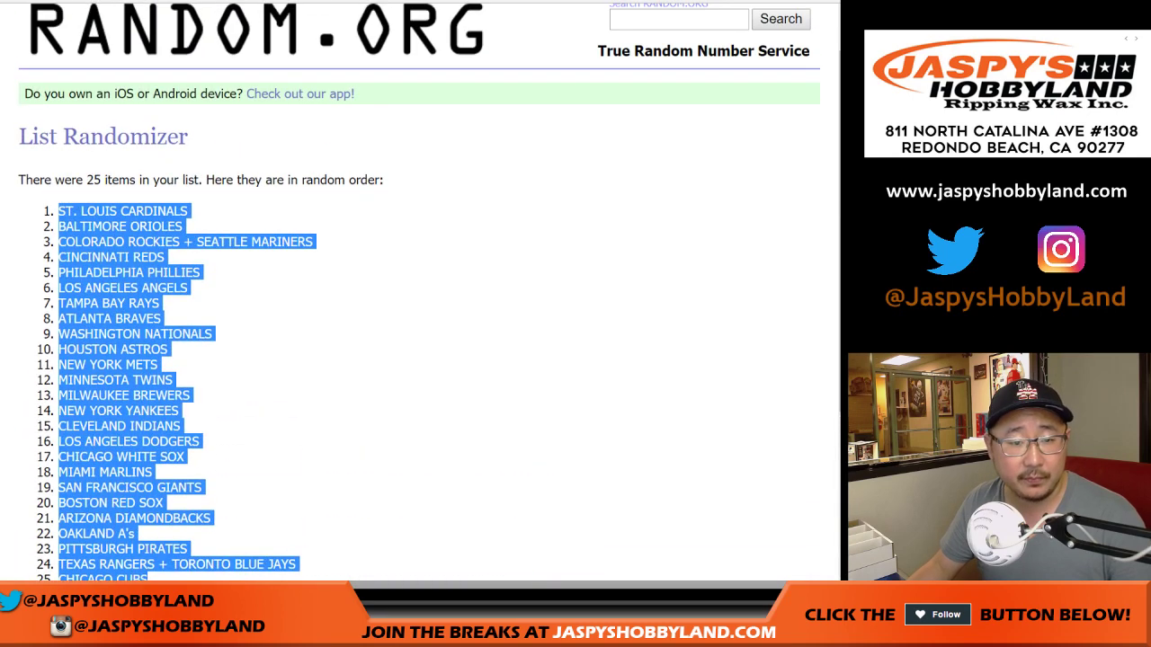
key(ctrl+Tab)
right_click(262, 111)
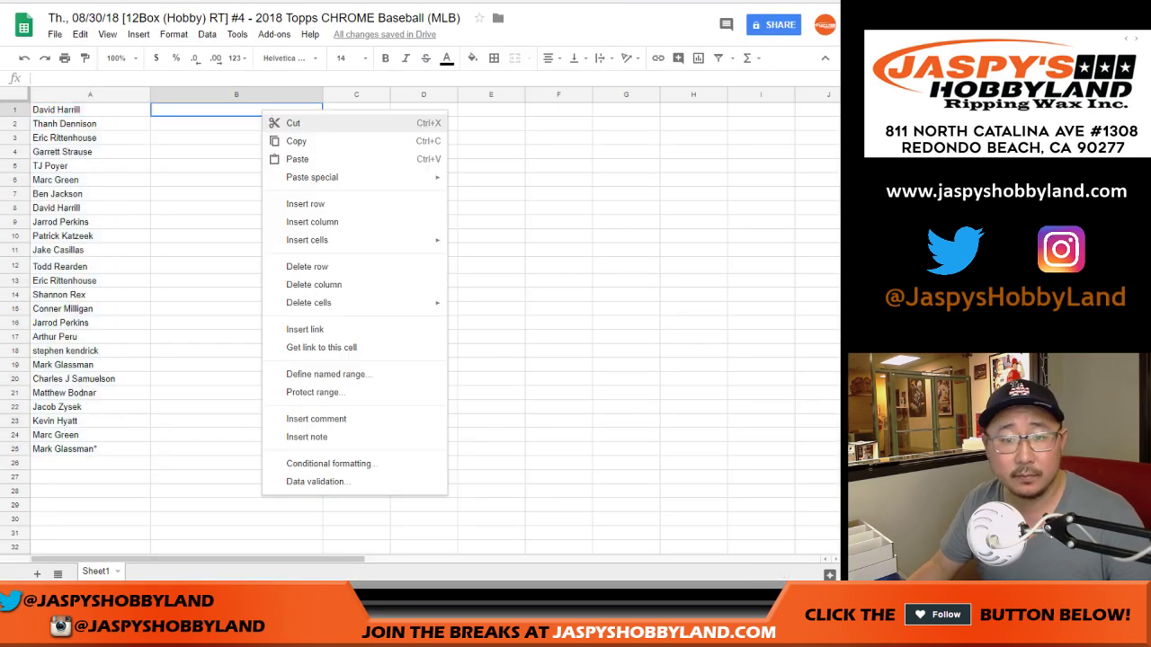
click(297, 159)
click(16, 94)
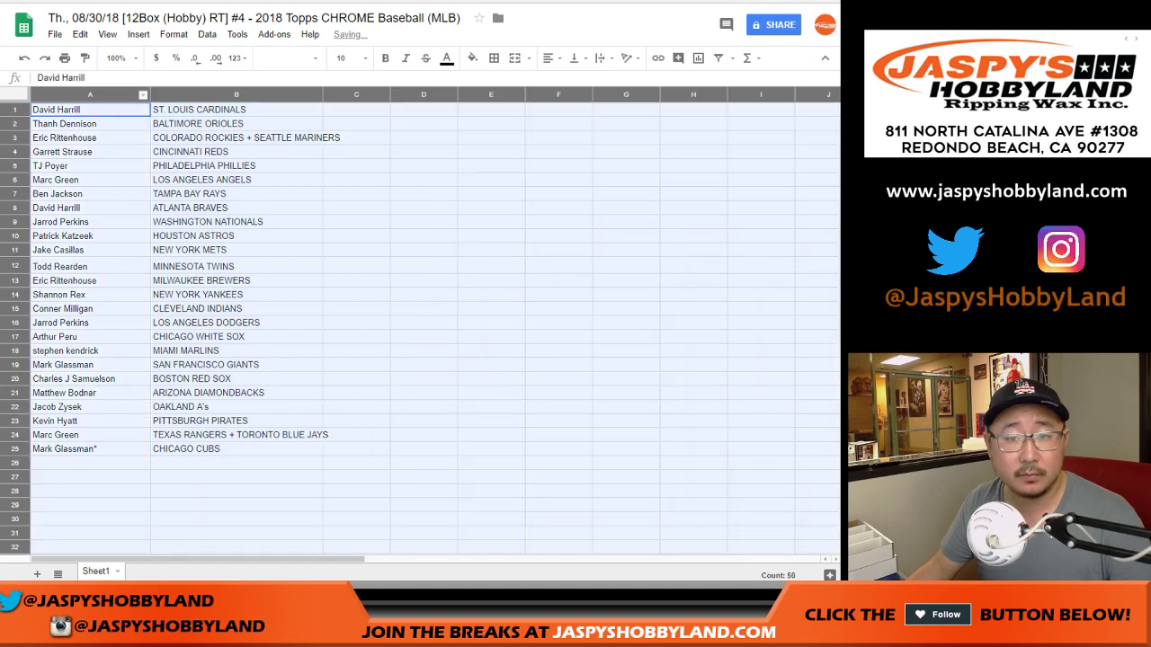
click(286, 57)
click(360, 108)
click(343, 57)
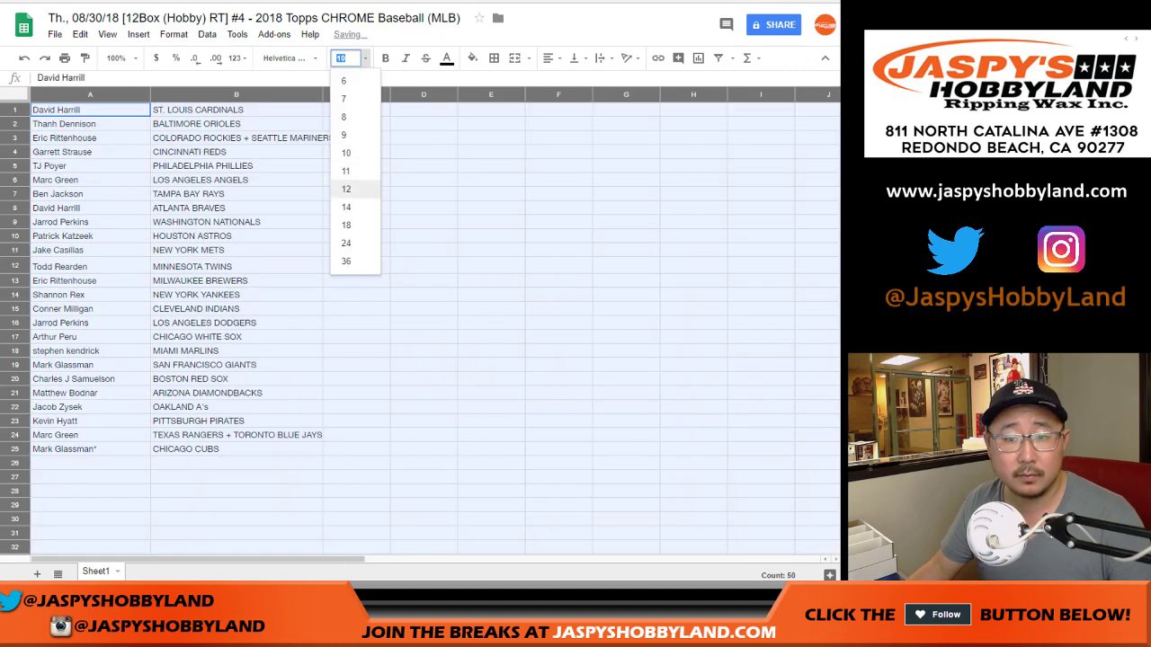
click(356, 208)
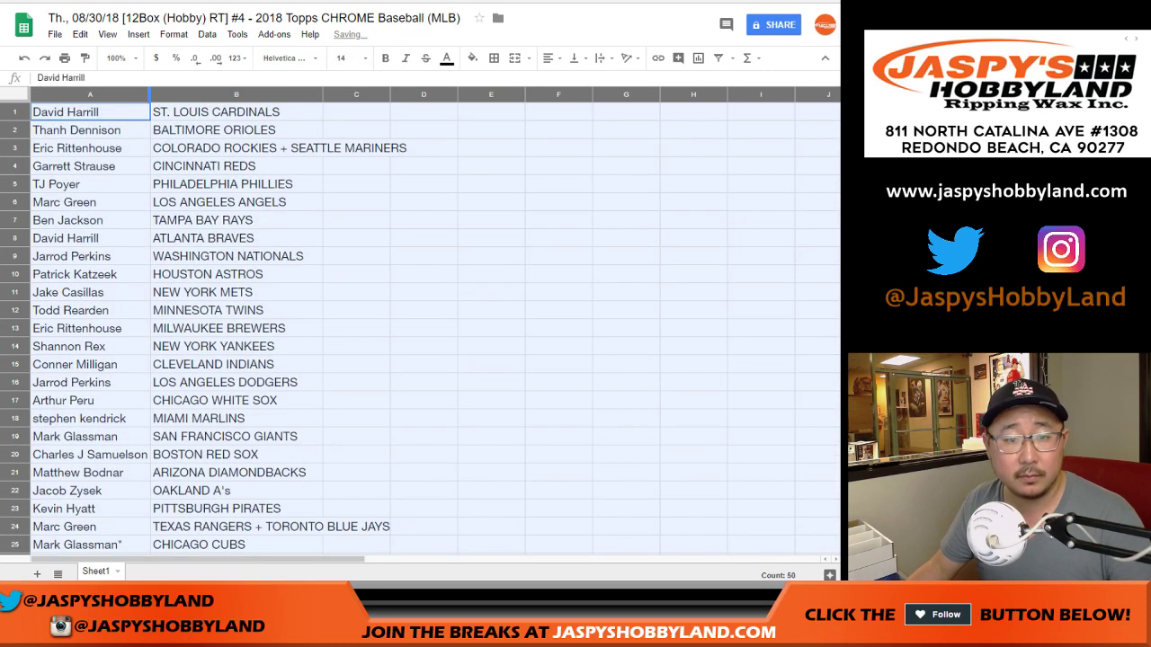
double_click(149, 94)
click(90, 111)
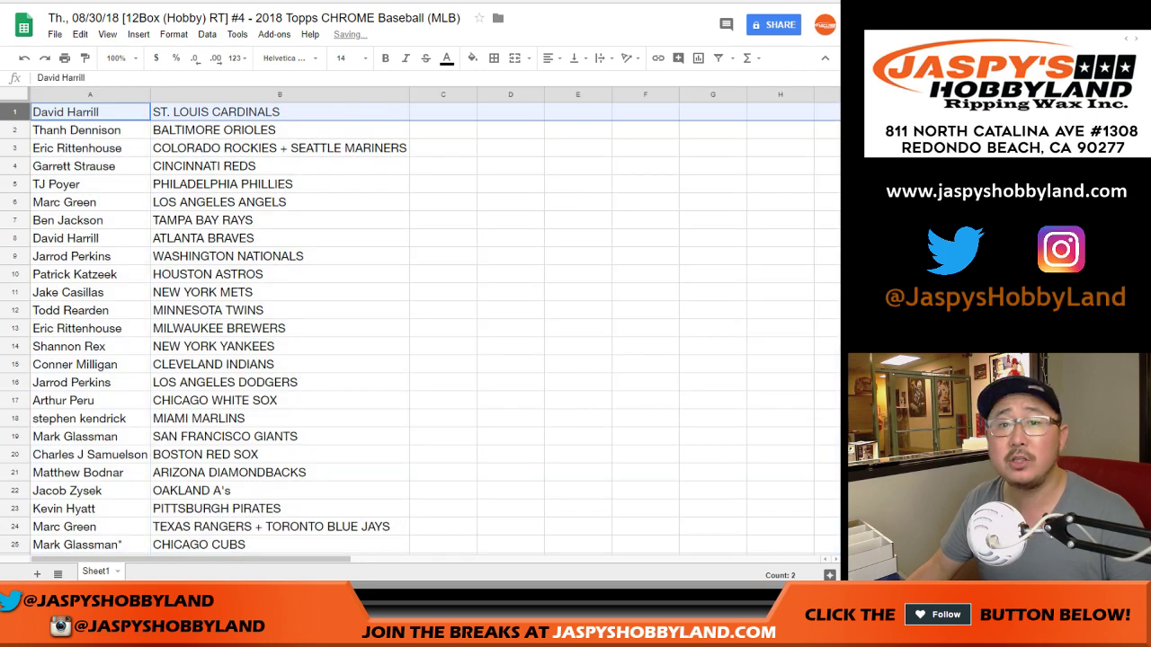
click(14, 129)
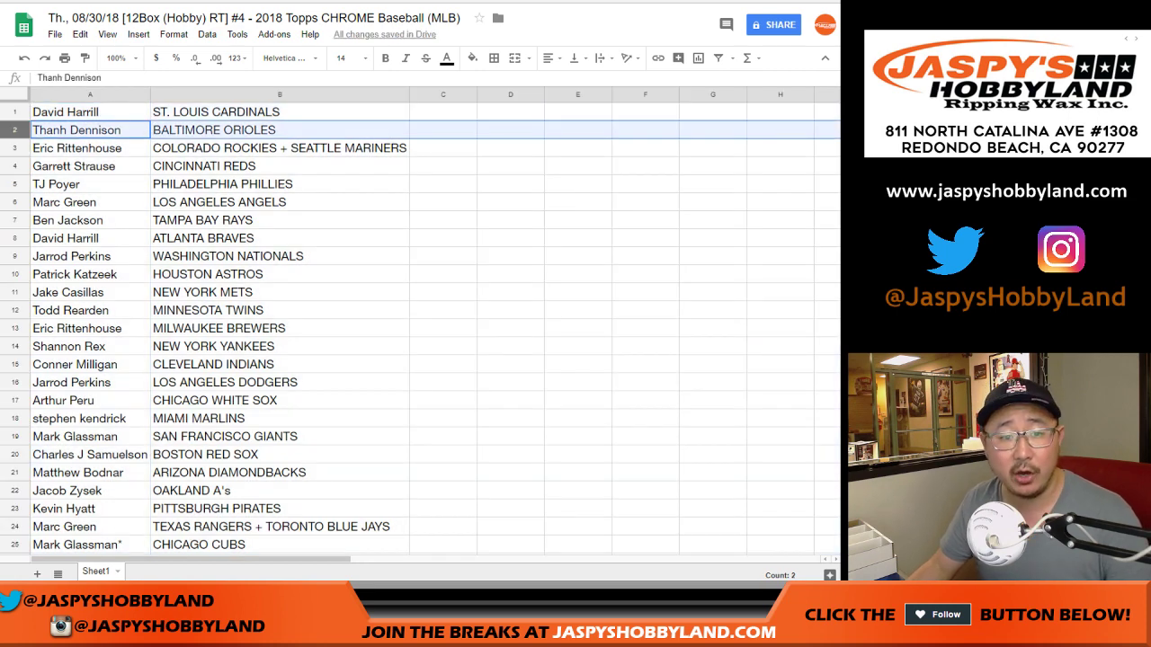
click(15, 147)
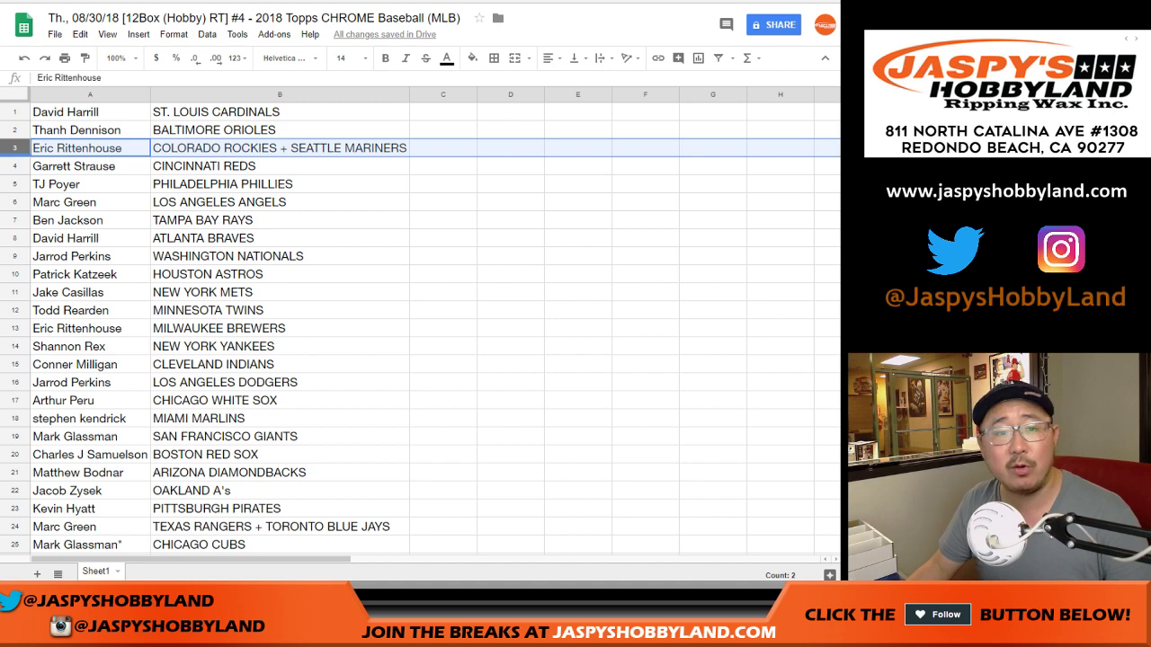
click(14, 166)
click(14, 183)
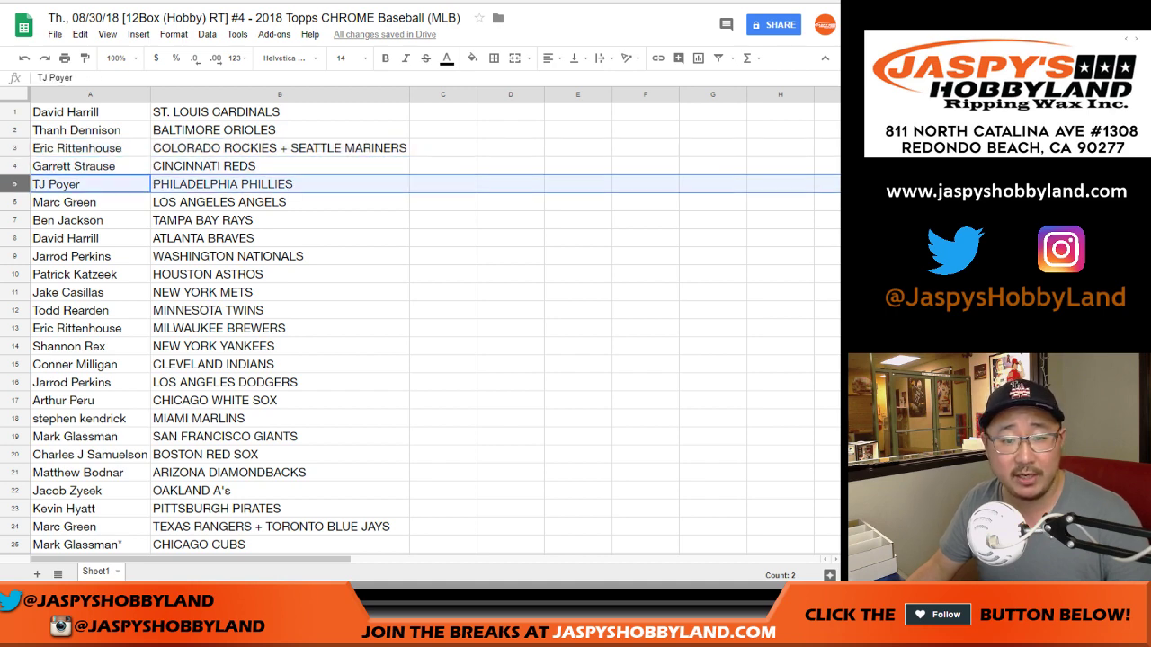
click(14, 202)
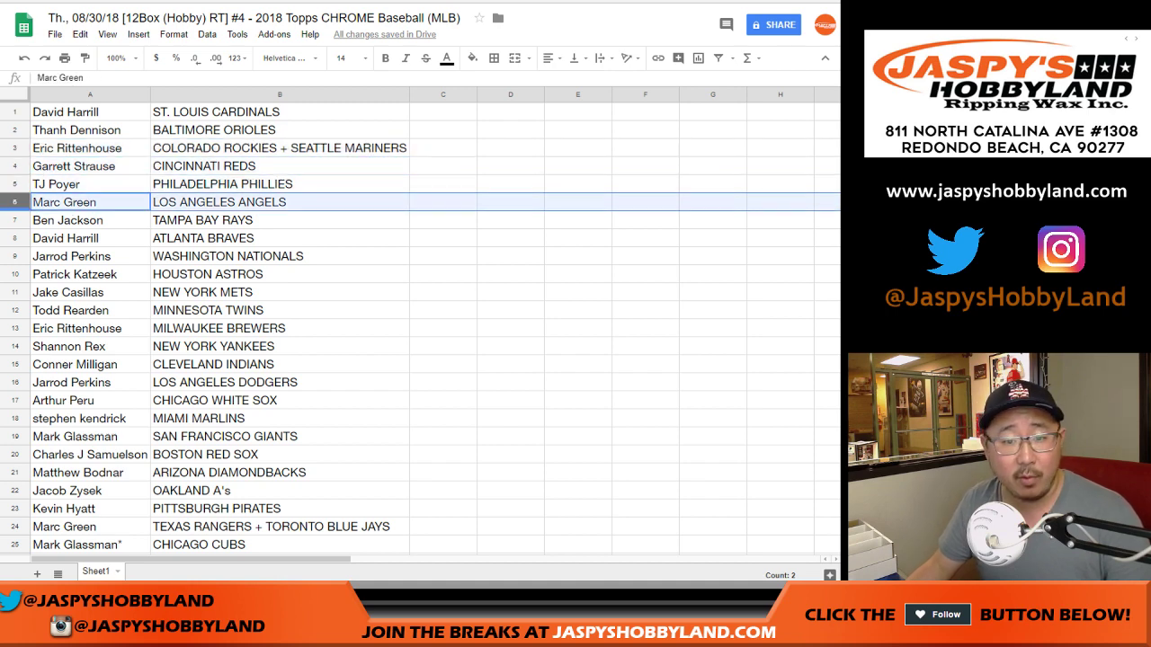
click(14, 219)
click(15, 238)
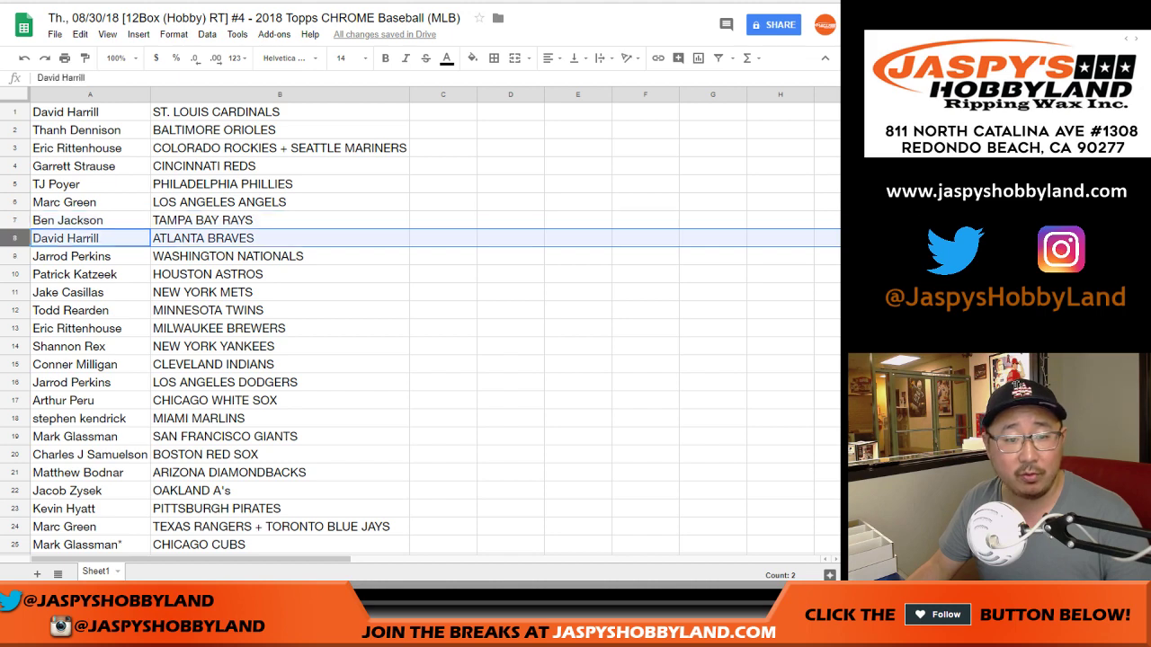
click(14, 201)
click(14, 237)
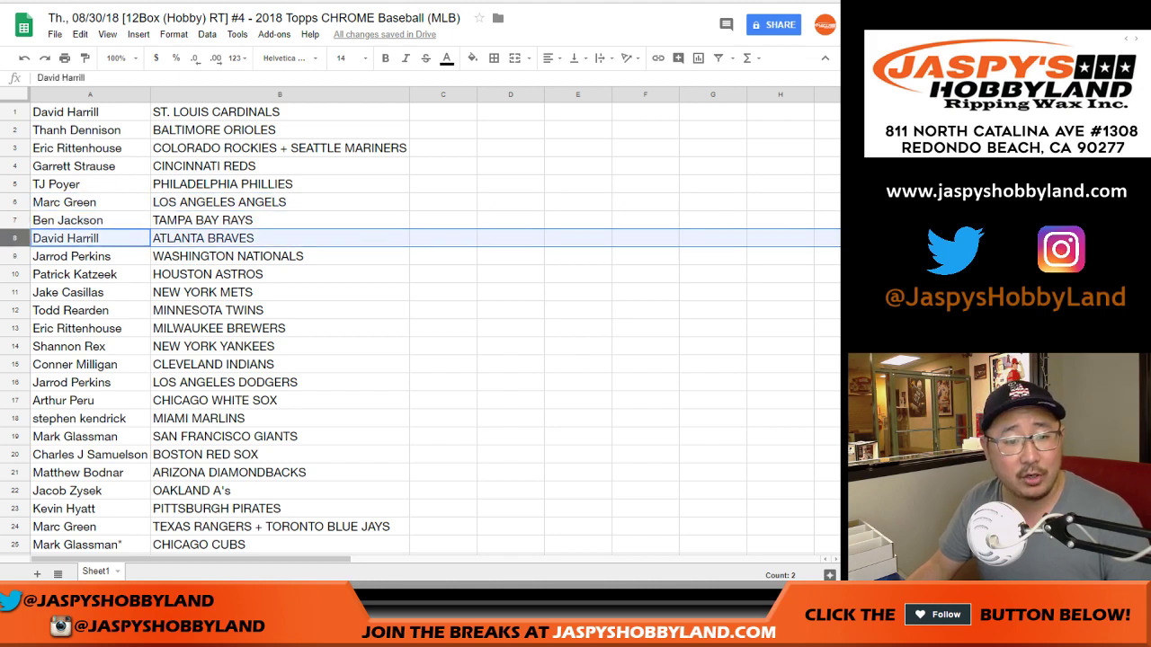
click(15, 219)
click(14, 237)
scroll(420, 329, down, 2)
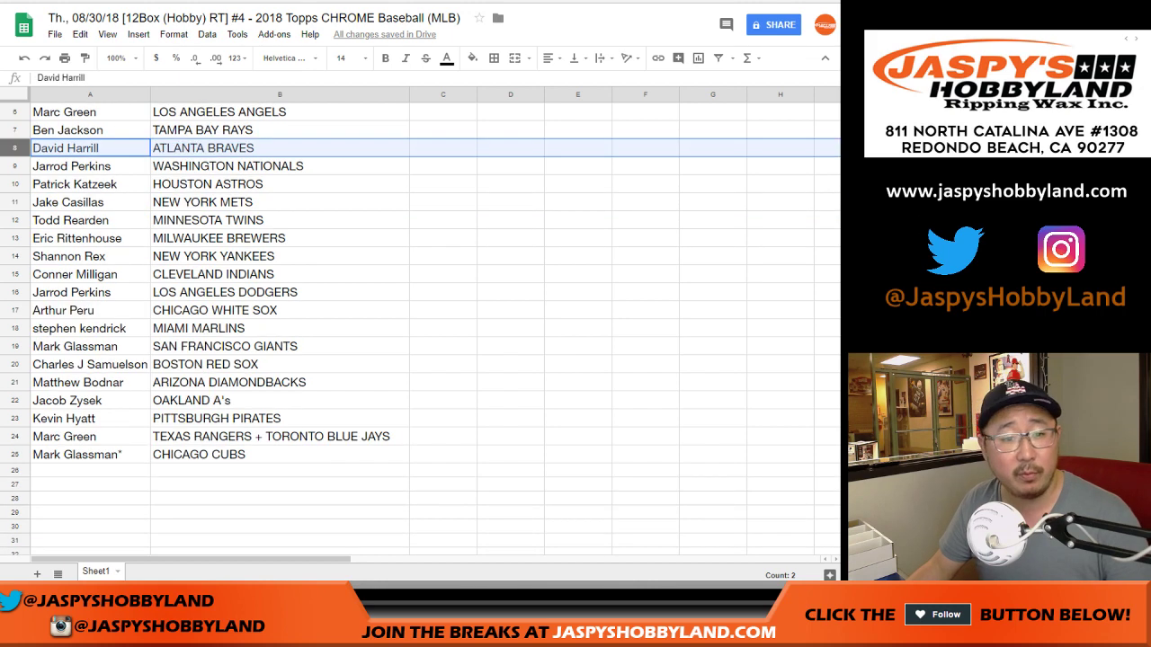
click(14, 166)
click(14, 184)
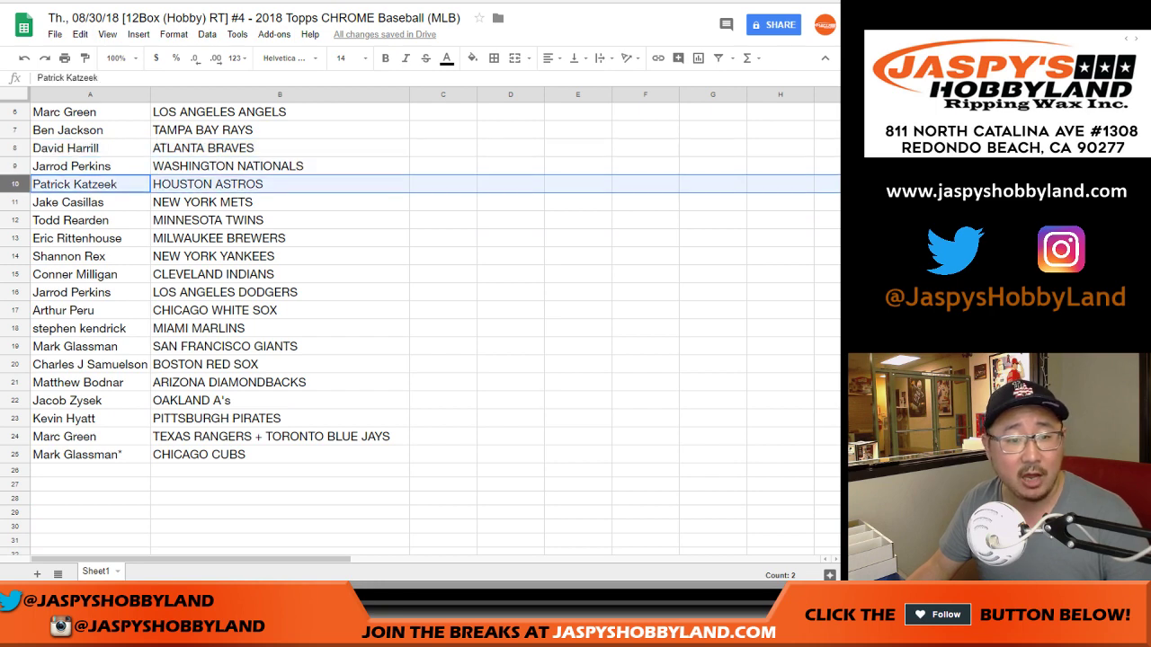
click(15, 201)
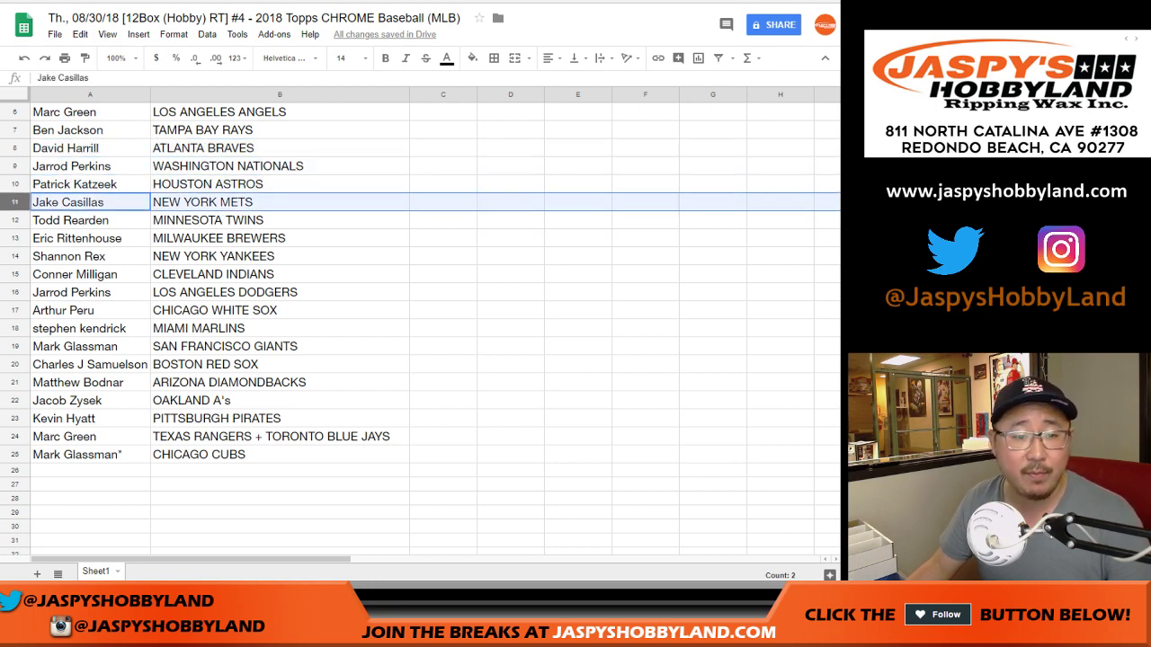
click(15, 219)
click(14, 237)
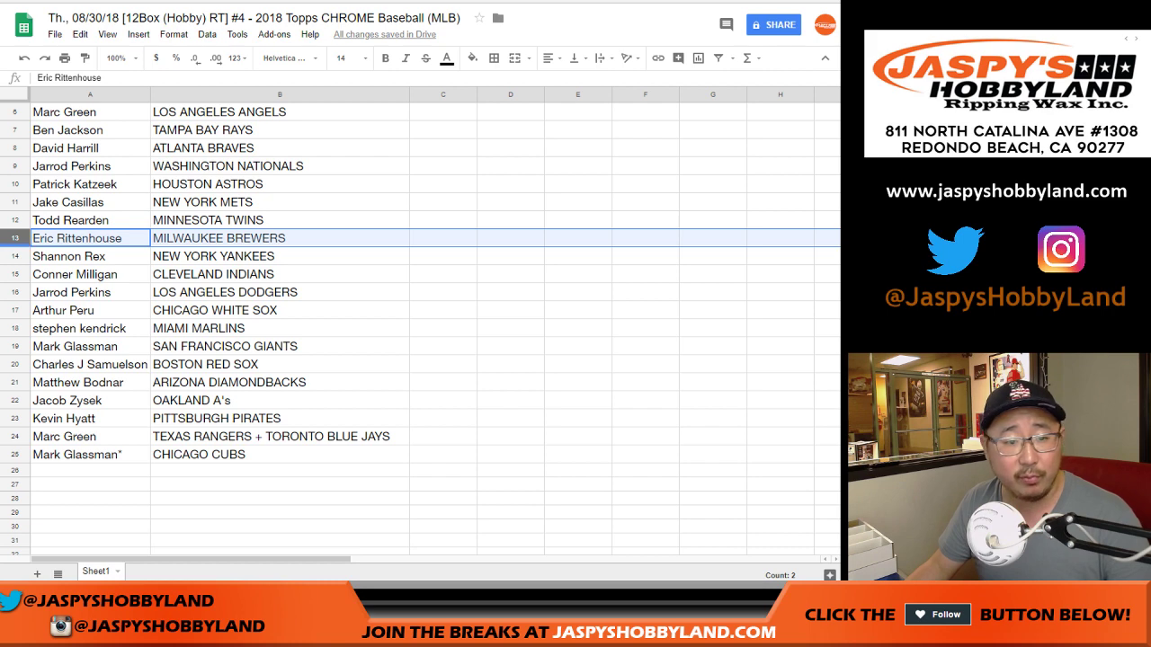
click(14, 255)
click(15, 273)
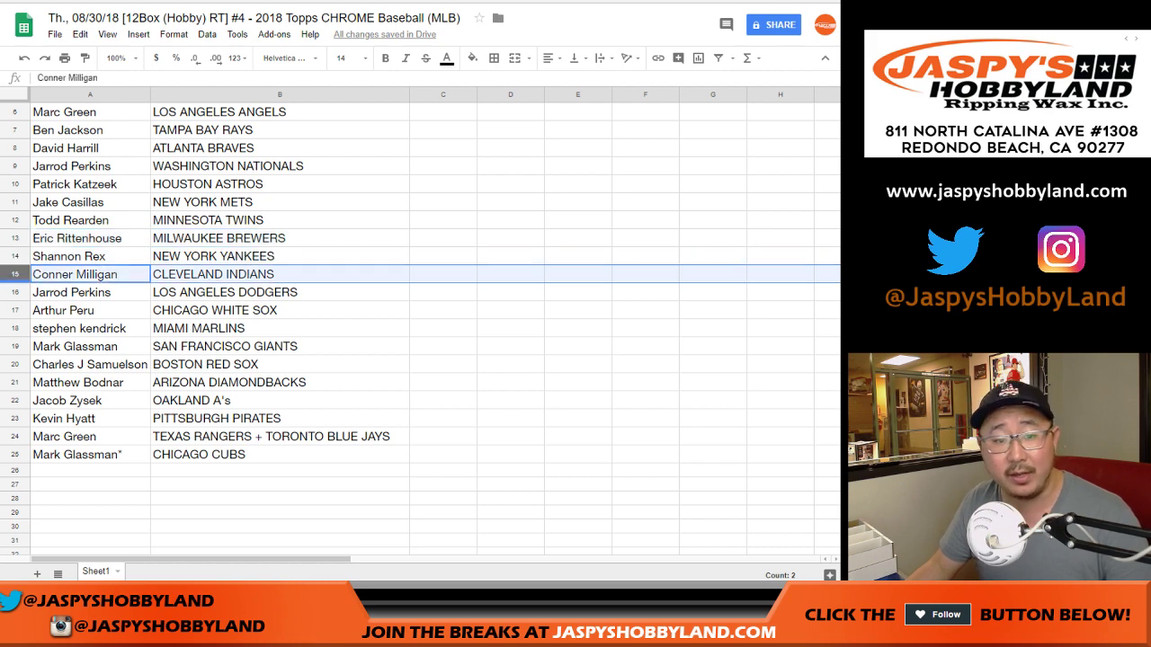
click(15, 291)
click(14, 309)
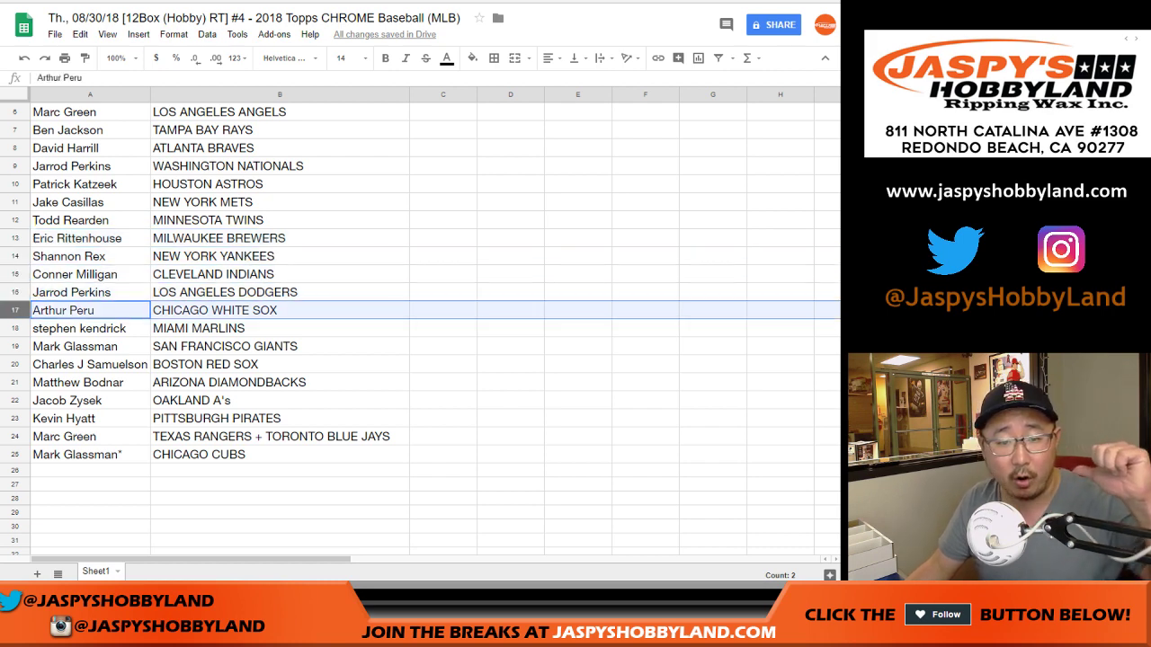
click(15, 327)
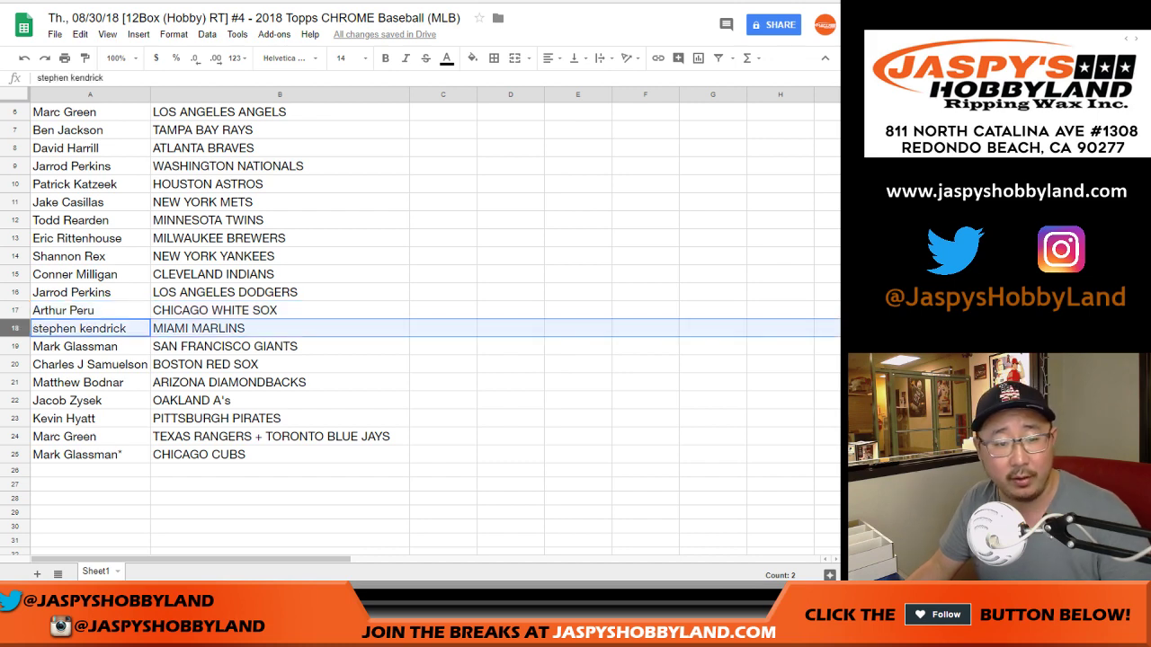
click(15, 345)
scroll(420, 324, down, 2)
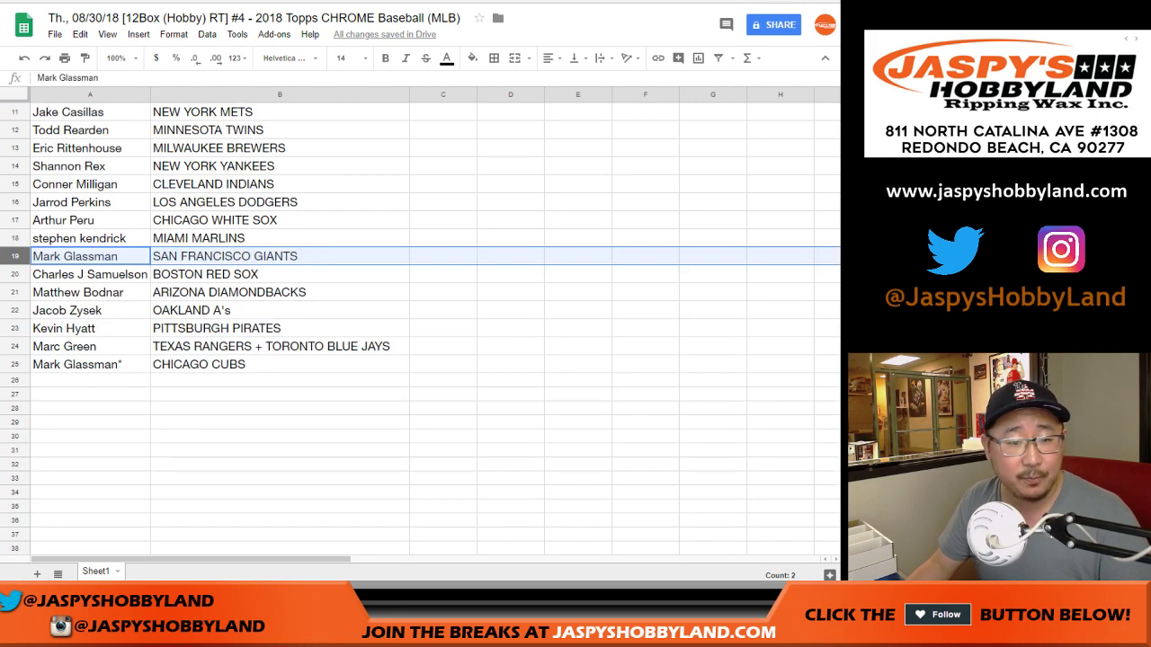
click(15, 274)
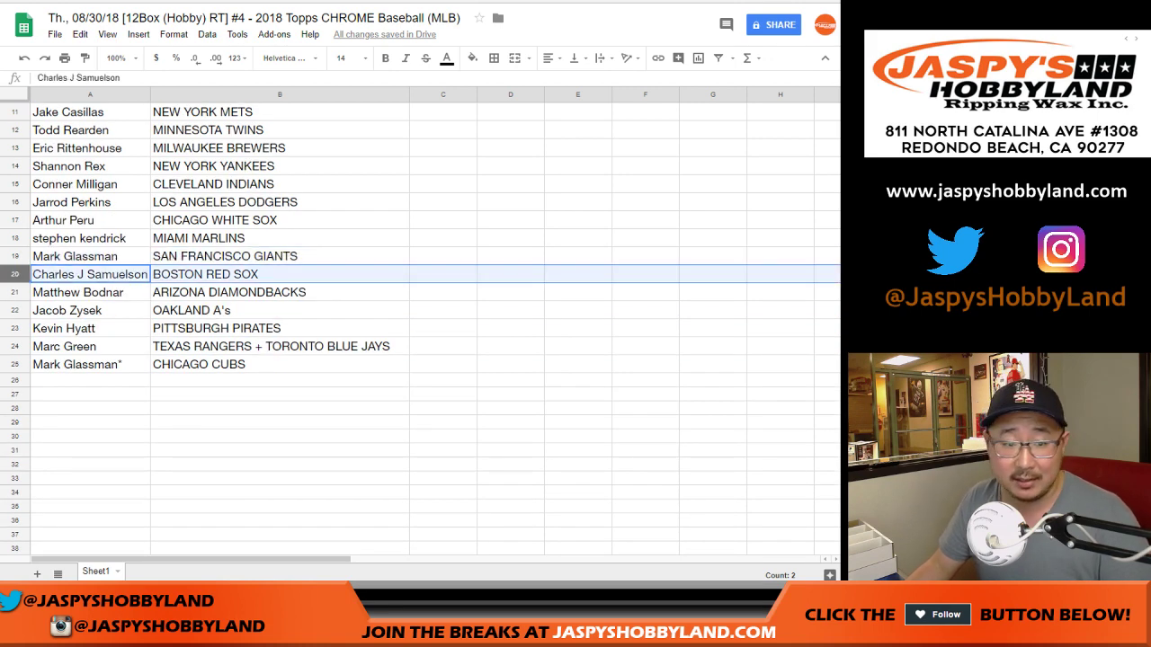
click(15, 292)
click(14, 309)
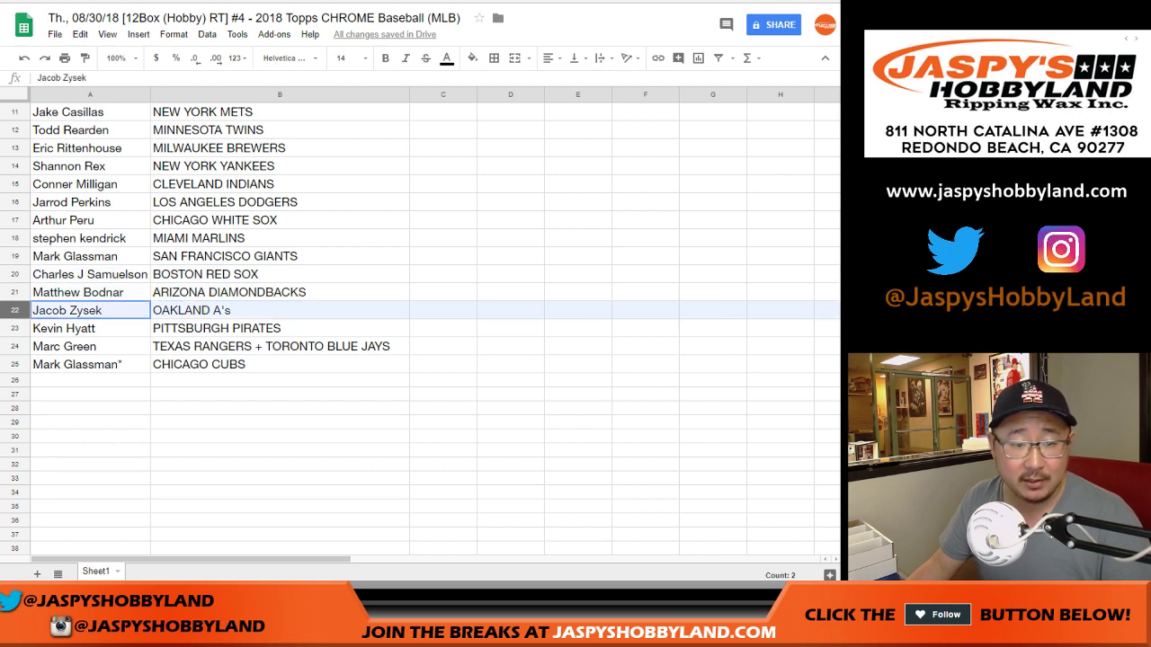
click(15, 328)
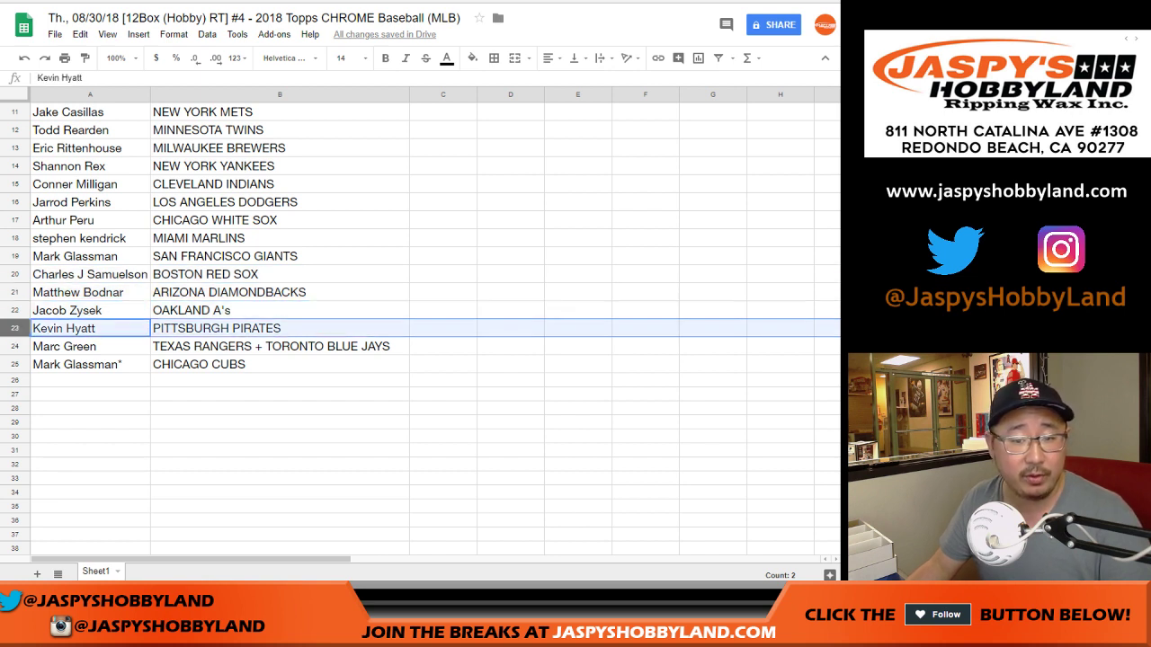
click(14, 345)
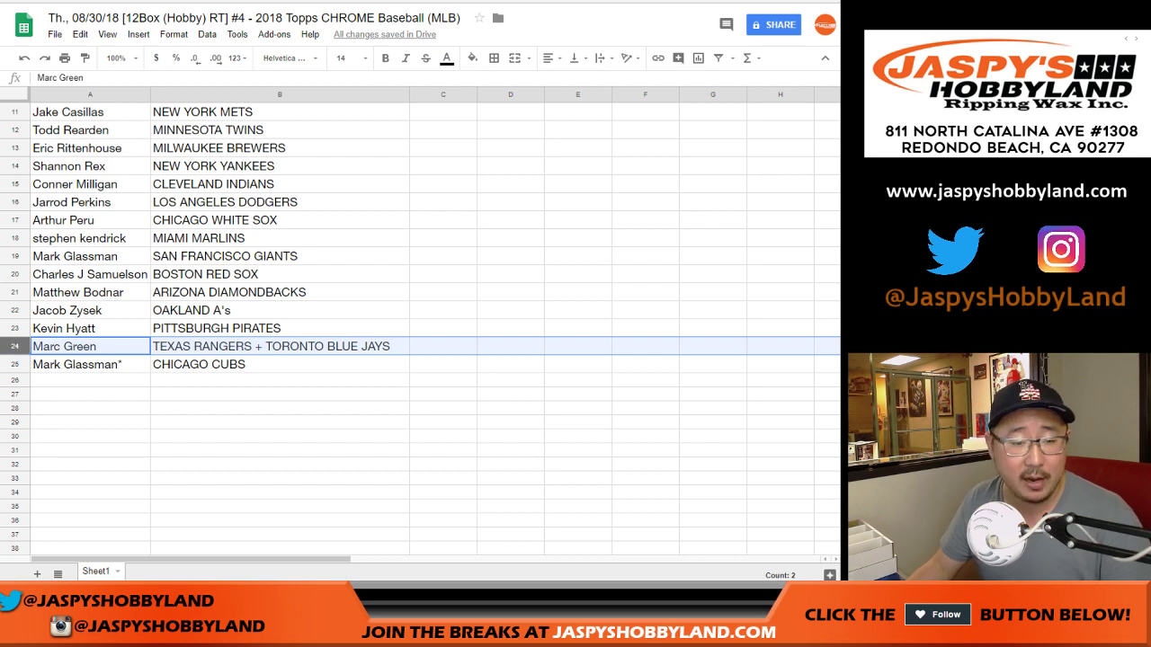
click(14, 363)
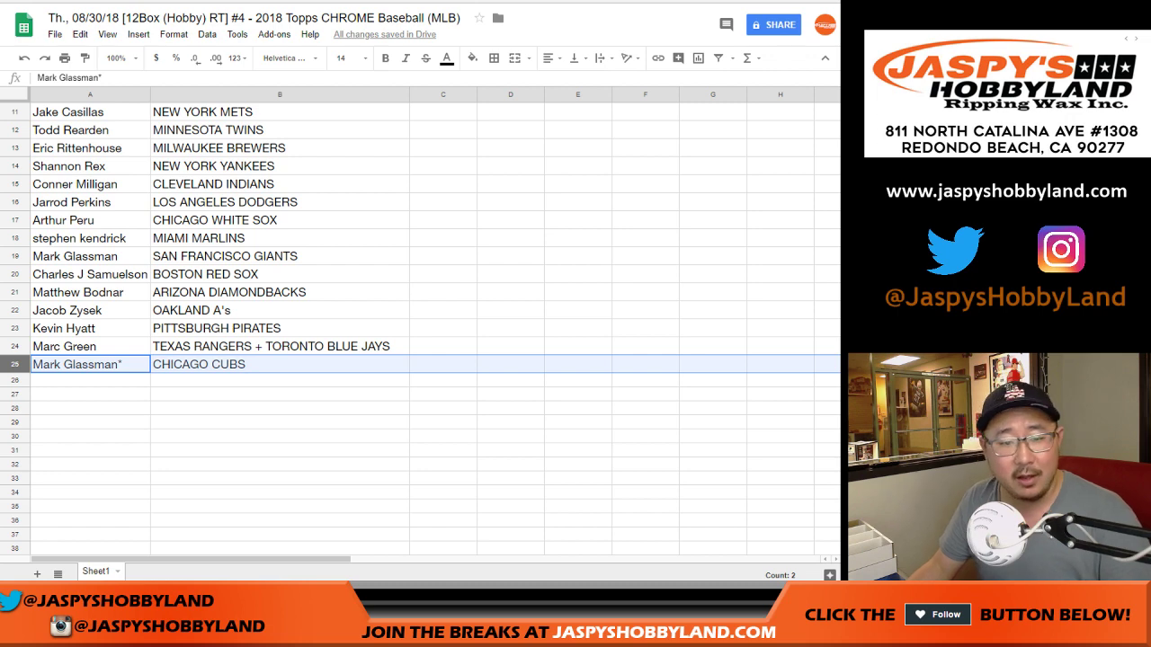
scroll(423, 324, up, 5)
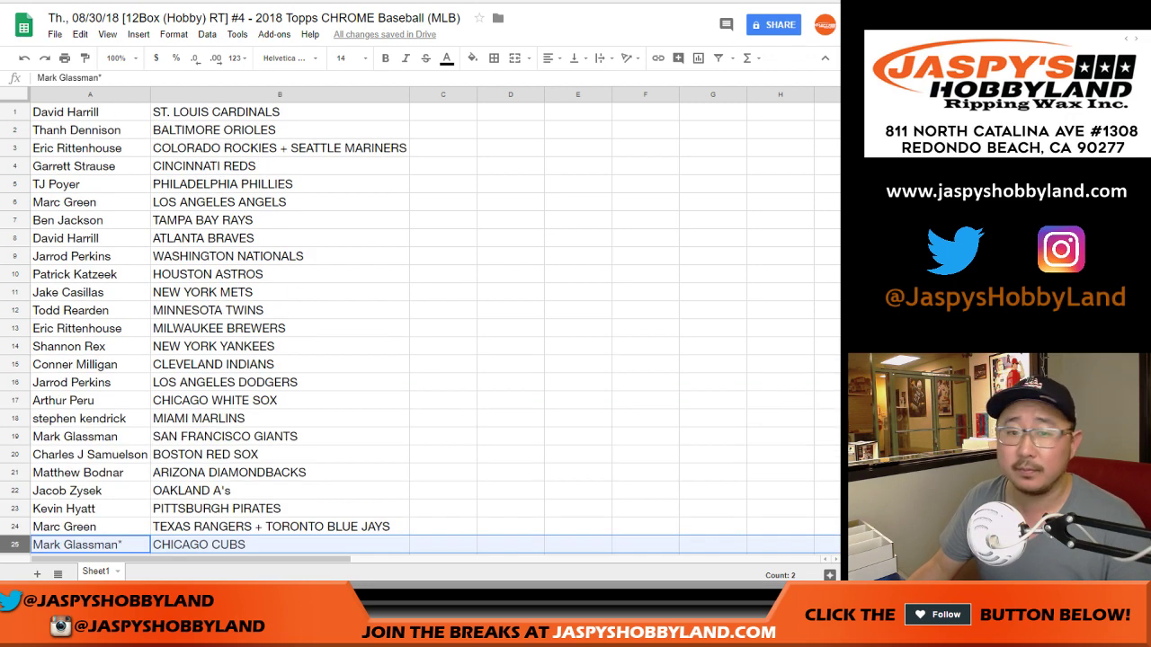
Sort the sheet by team column B from A to Z
click(279, 94)
click(207, 34)
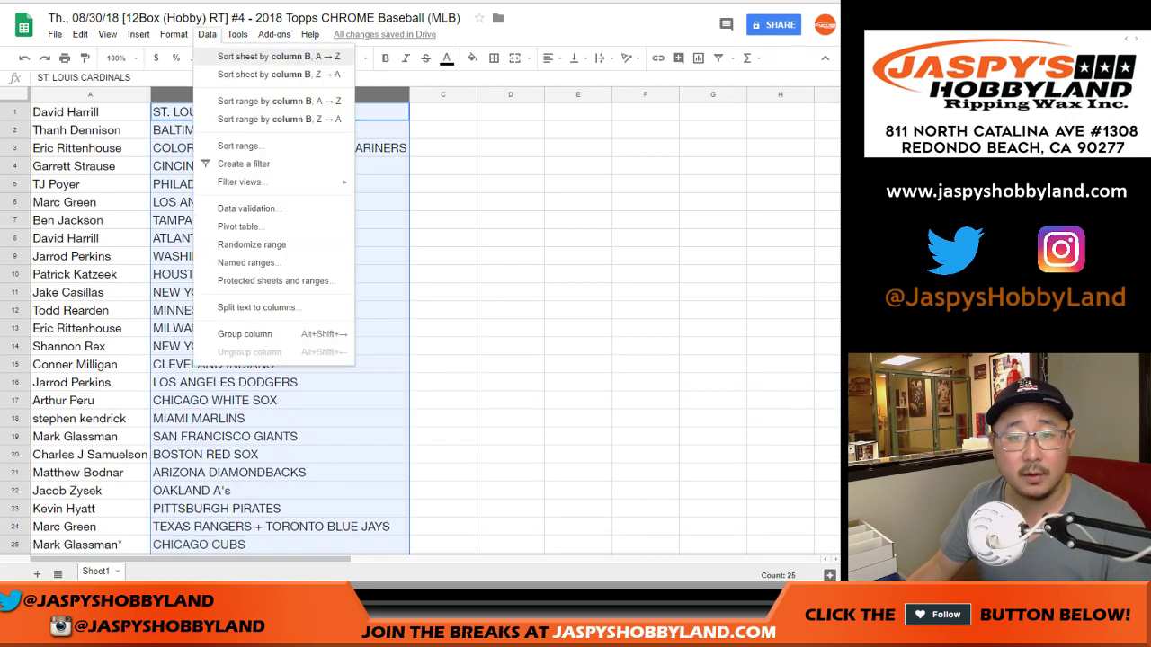
click(279, 55)
Give the whole table all borders and centred text, then bring up print settings
key(ctrl+a)
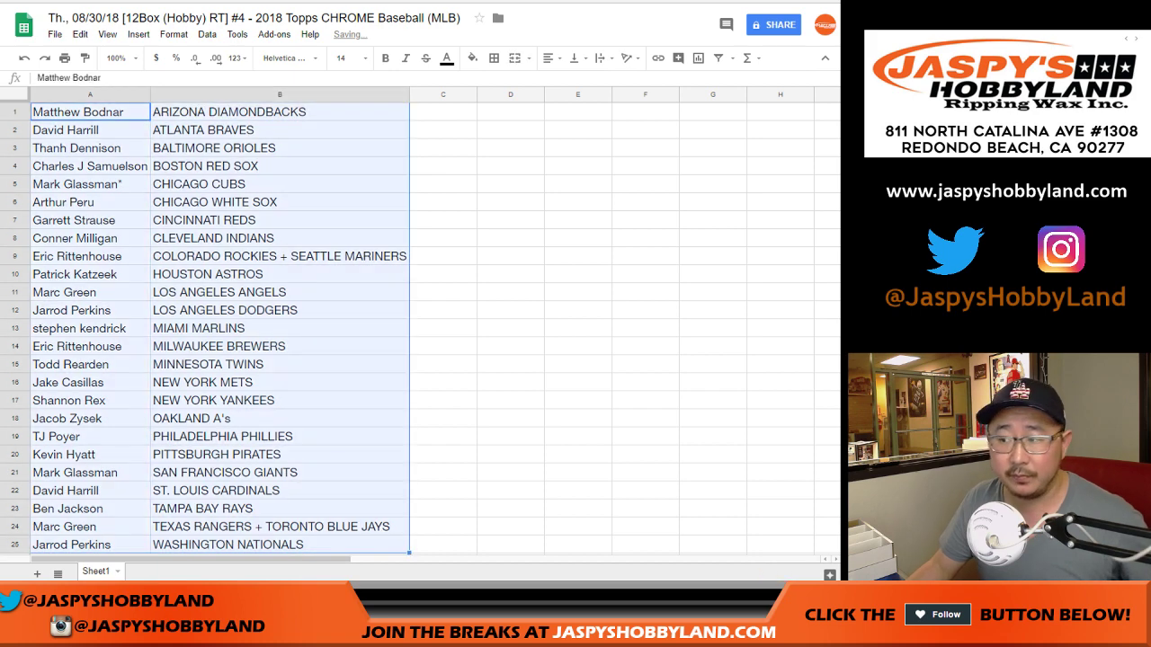
click(493, 58)
click(548, 58)
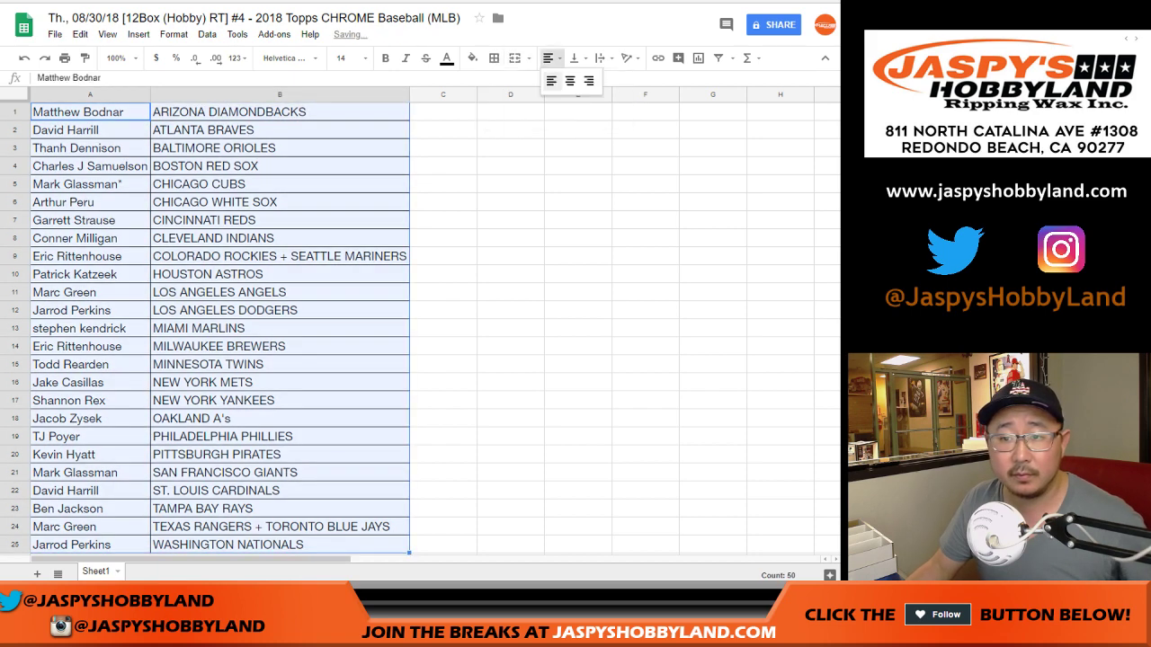
click(563, 82)
click(65, 57)
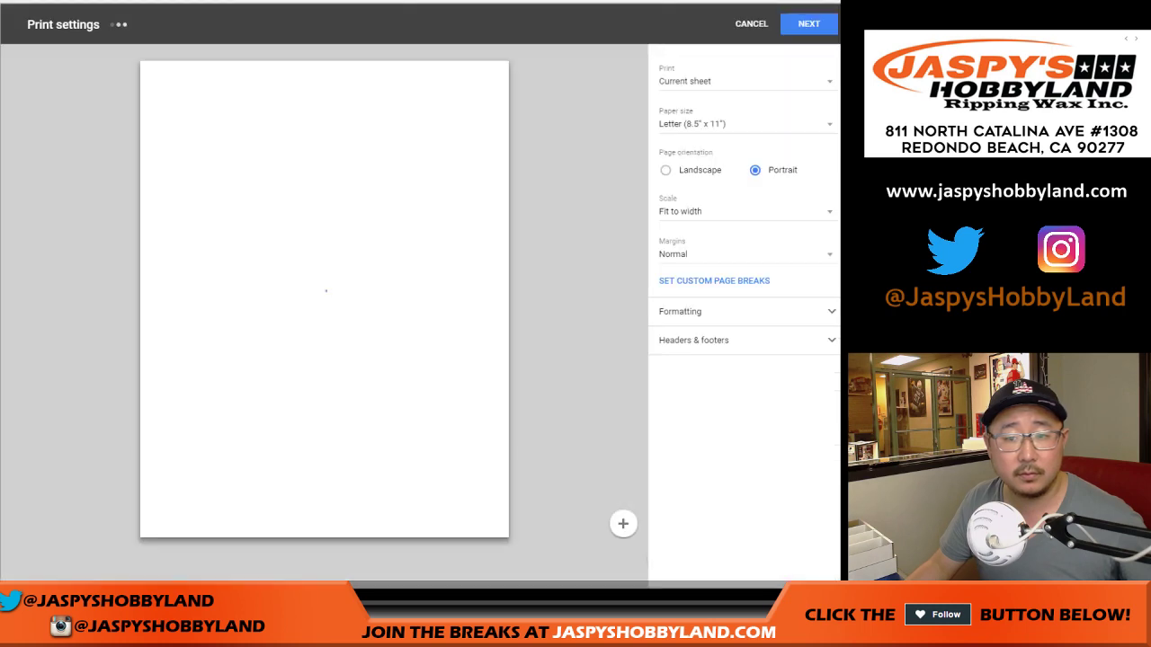
Cancel the print settings to return to the sorted pairings sheet
click(747, 24)
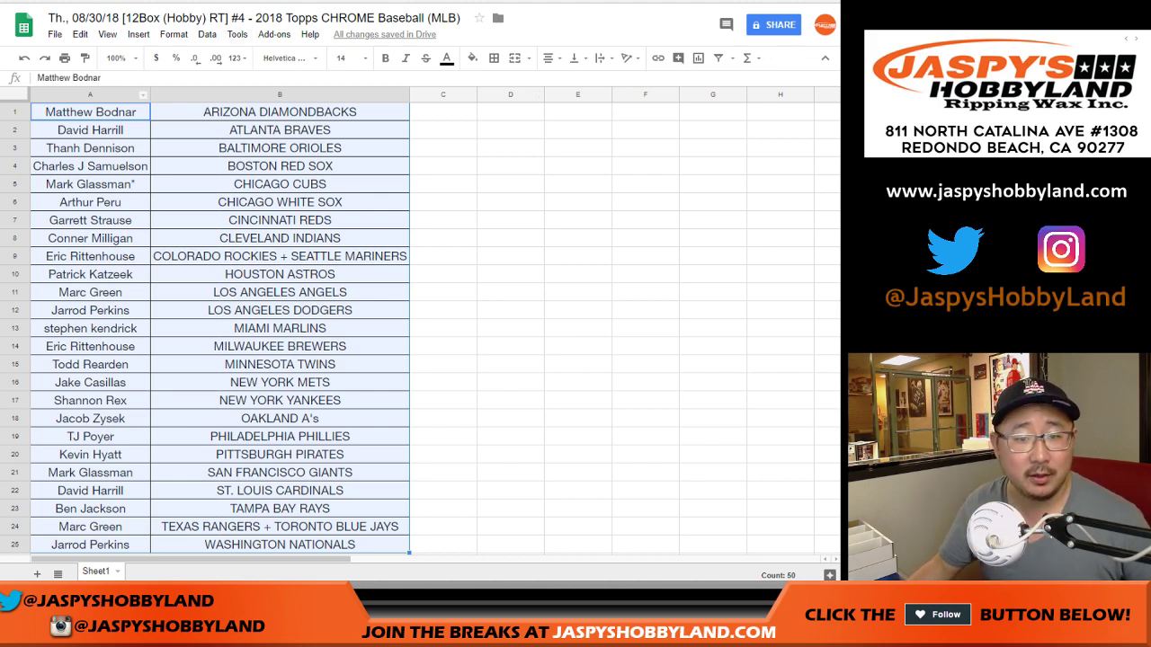
Park A1's participant in C1 and move the CINCINNATI REDS participant from A7 into A1
click(90, 111)
click(442, 112)
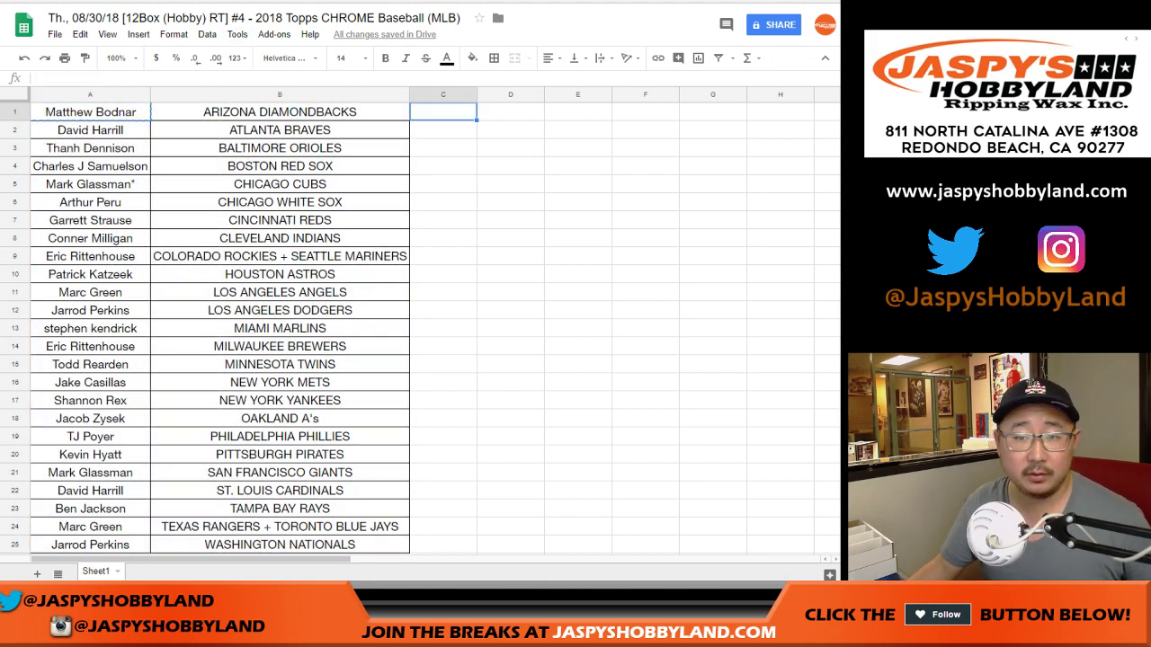
click(90, 220)
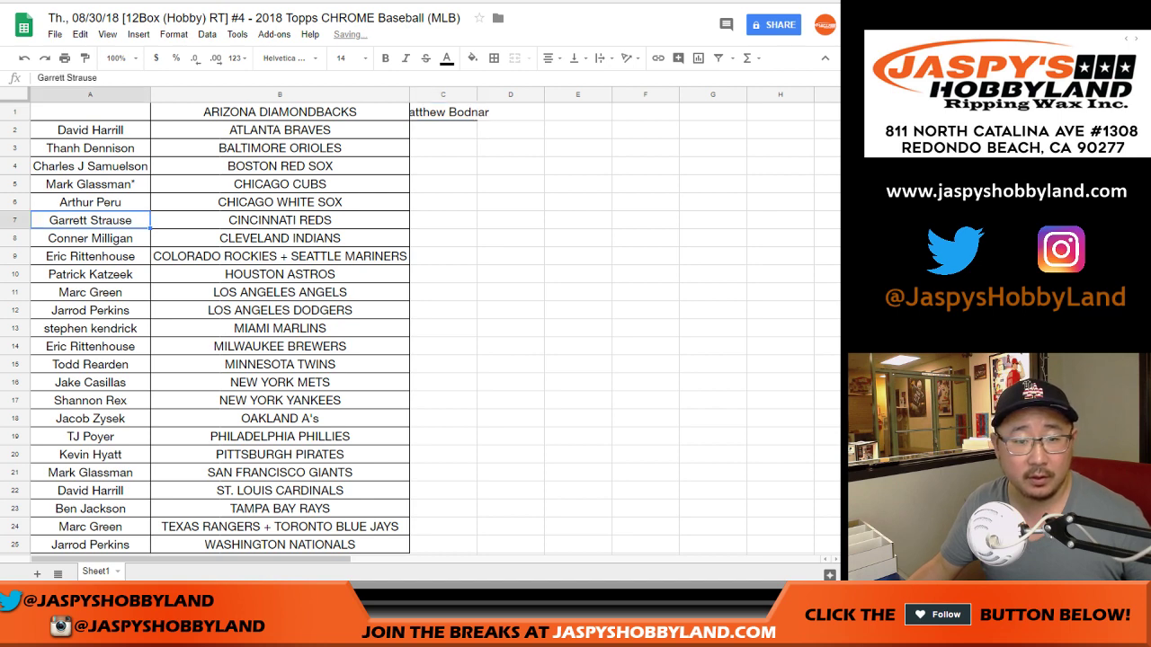
key(ctrl+x)
click(90, 111)
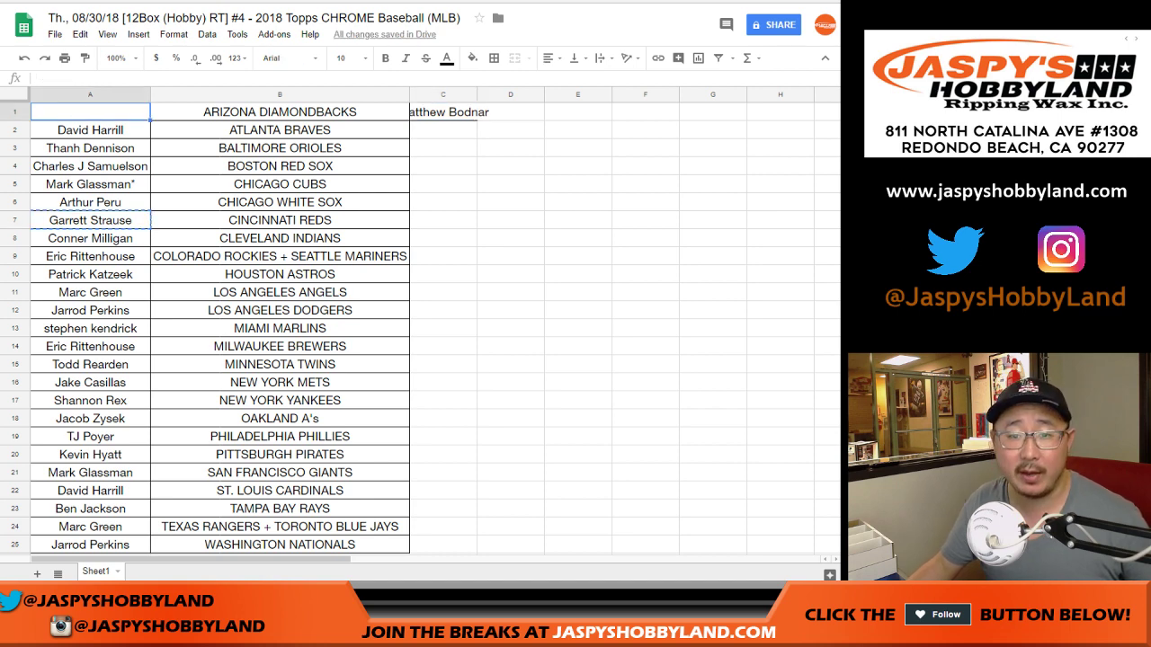
key(ctrl+v)
Change B1 to ARIZONA DIAMONDBACKS-T to mark the trade
click(279, 112)
key(Return)
text(-T)
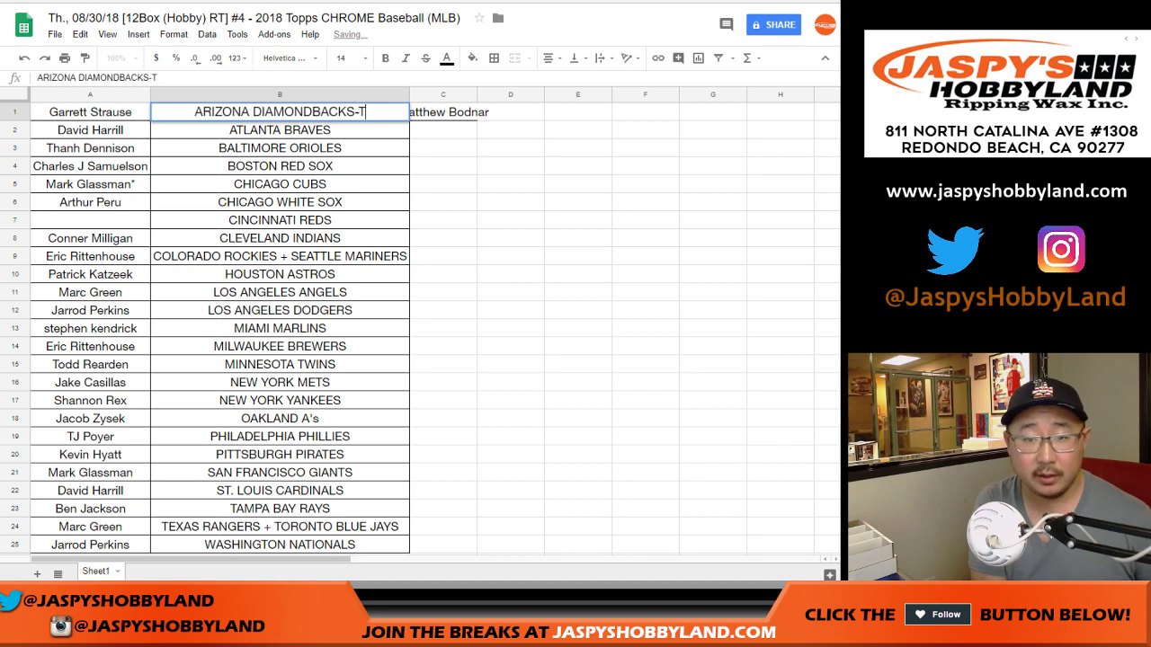
key(Tab)
Put the parked participant into A7 and mark CINCINNATI REDS-T as a trade
key(Down)
key(Down)
key(Down)
key(Down)
key(Down)
key(Down)
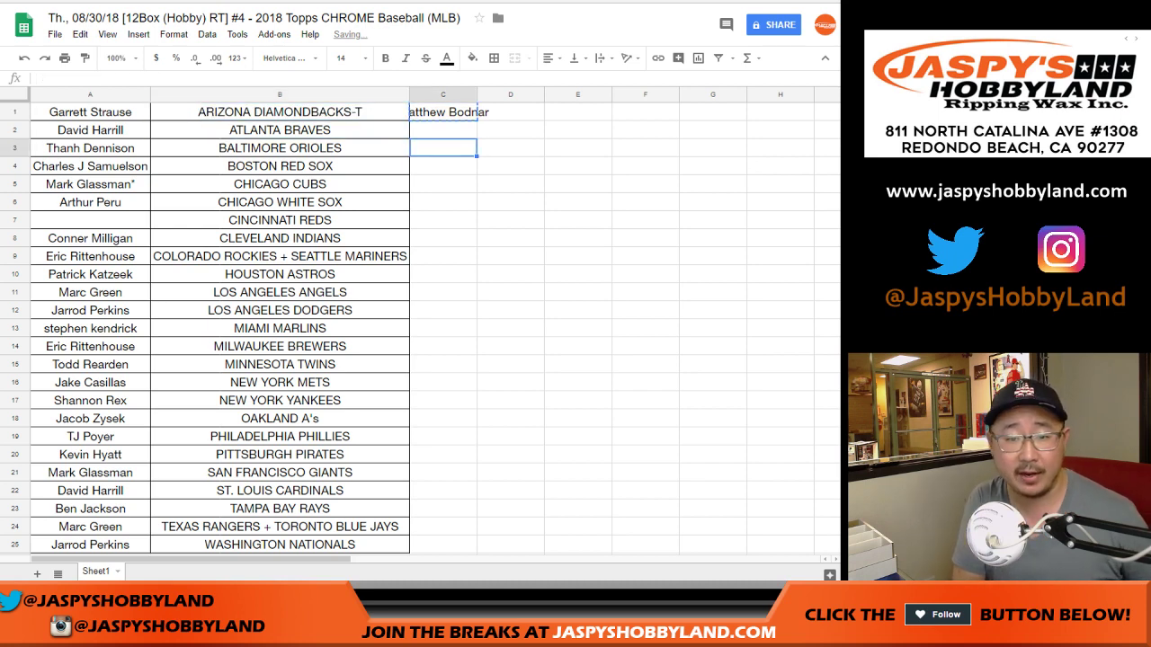
key(Left)
key(Left)
key(ctrl+v)
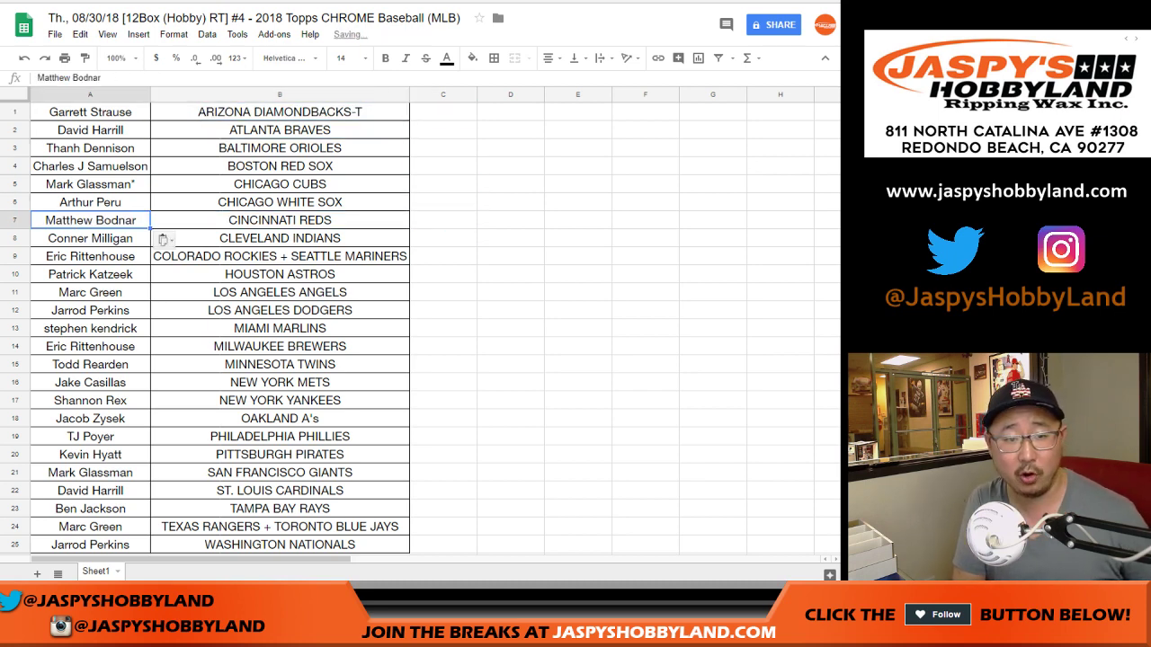
key(Right)
key(Return)
text(-T)
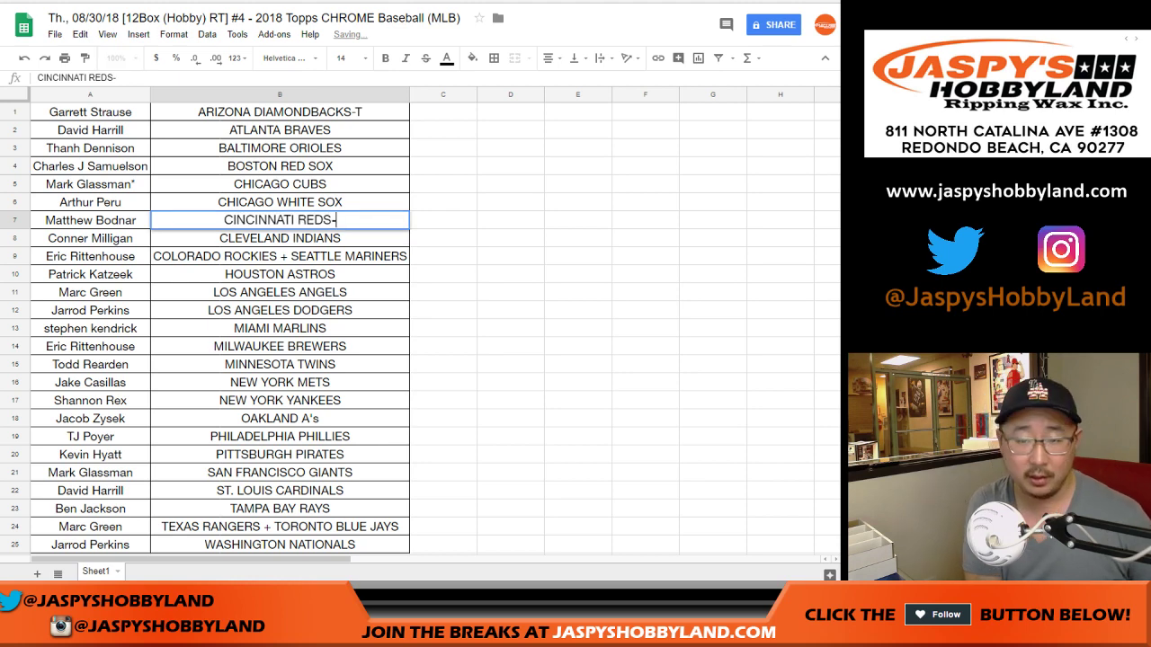
key(Return)
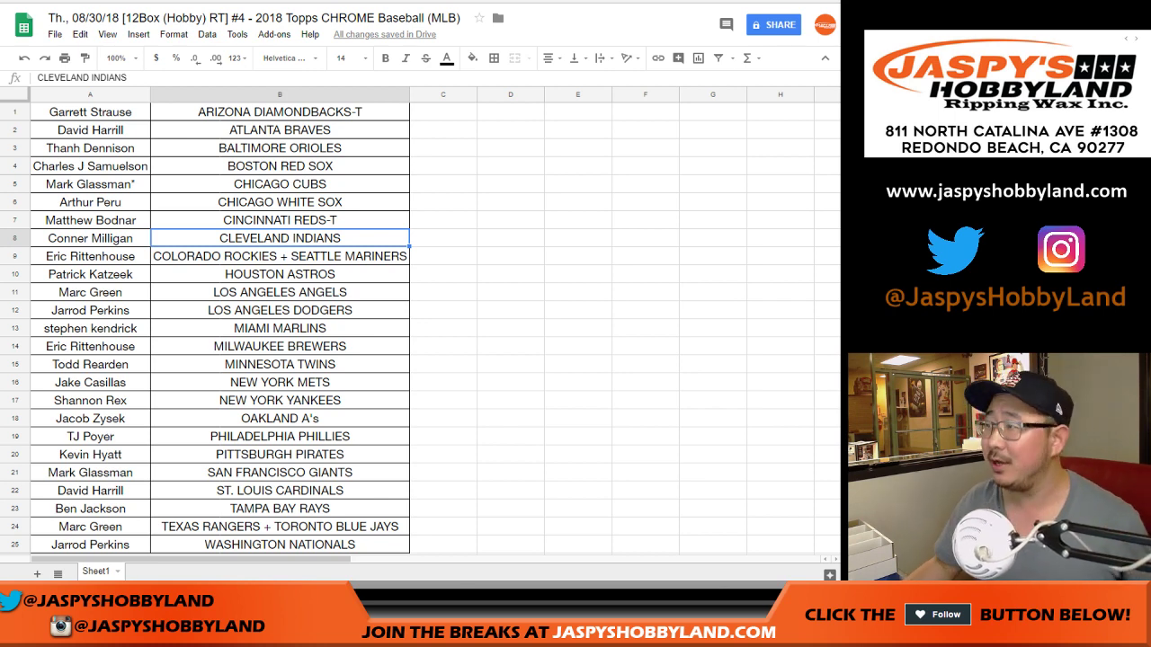
Print the updated sheet, confirming both the print settings and the print dialog
click(64, 58)
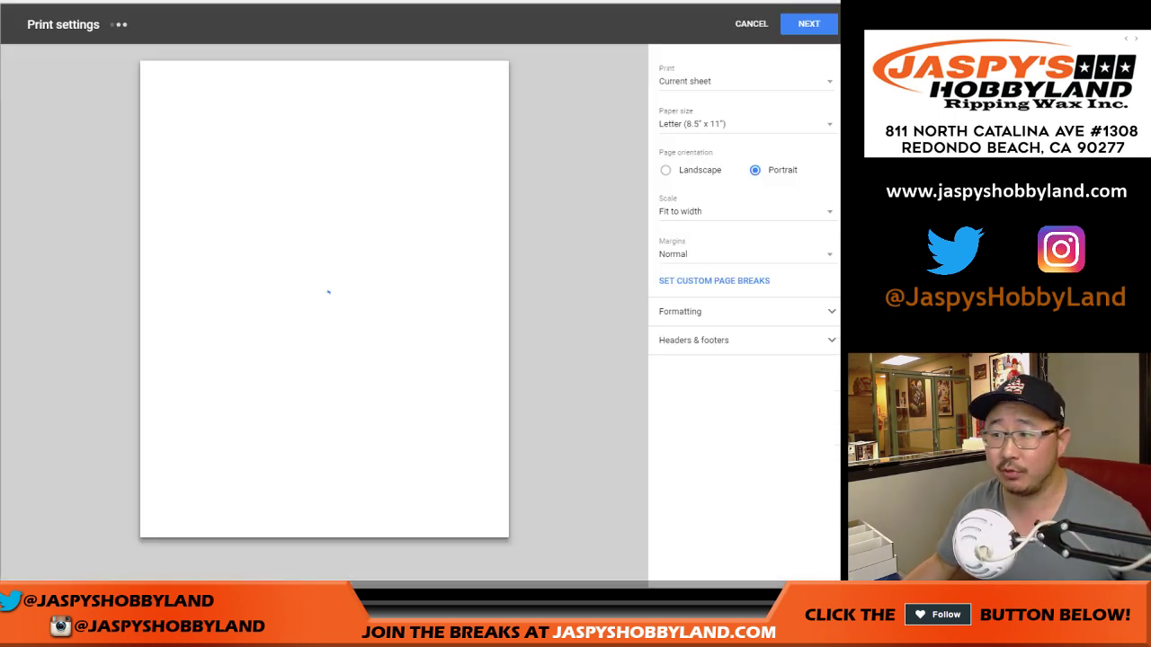
key(Return)
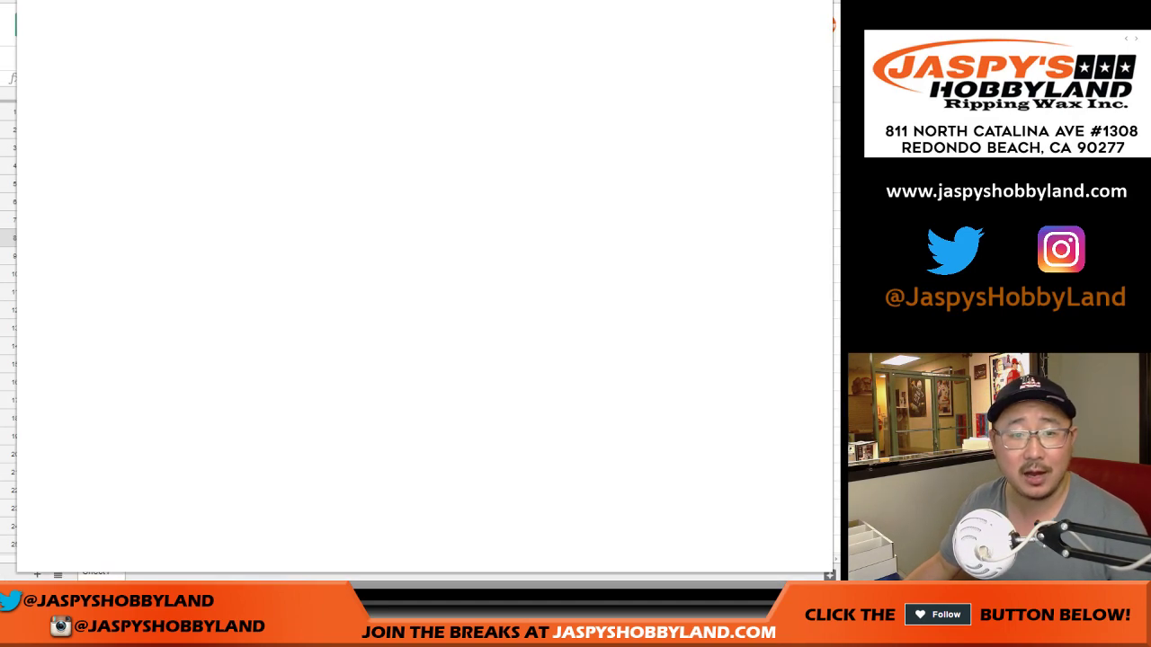
key(Return)
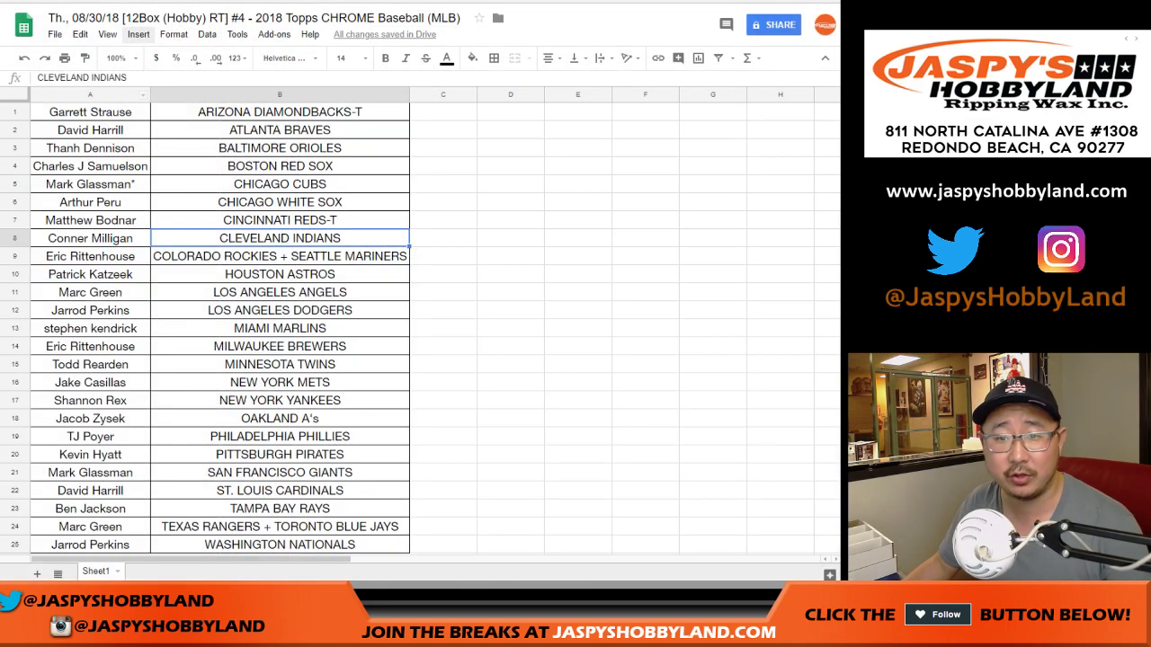